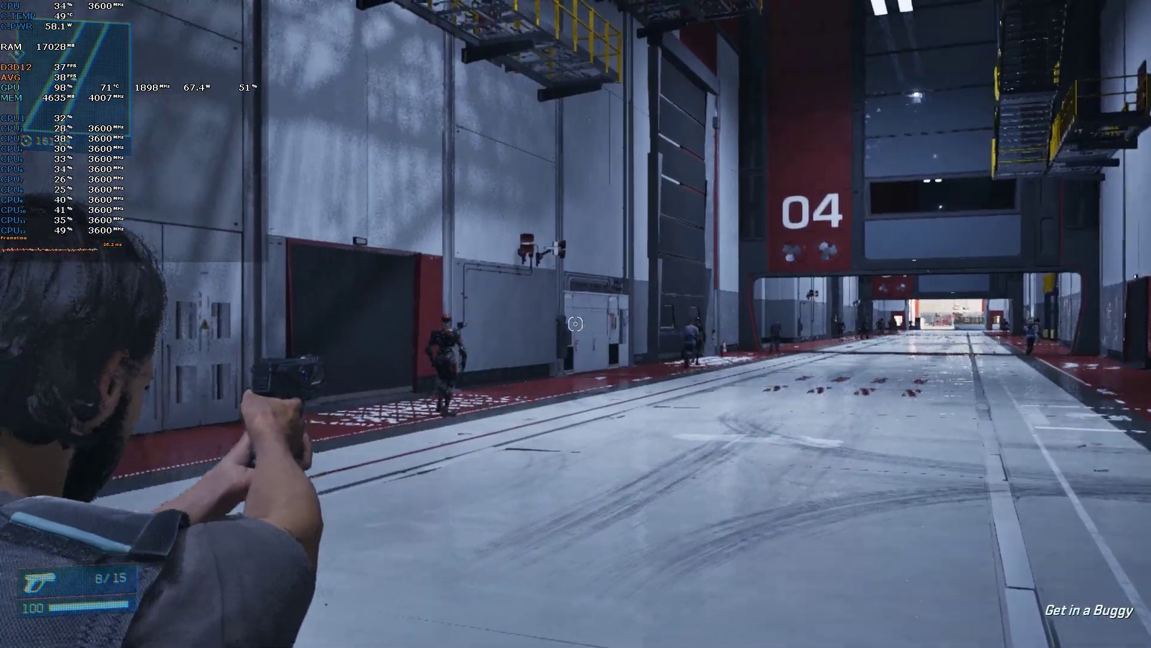
Shoot the enemies down the hangar corridor, reload the pistol, and Alt+Tab out to the desktop
{"action": "left_click", "coordinate": [575, 323]}
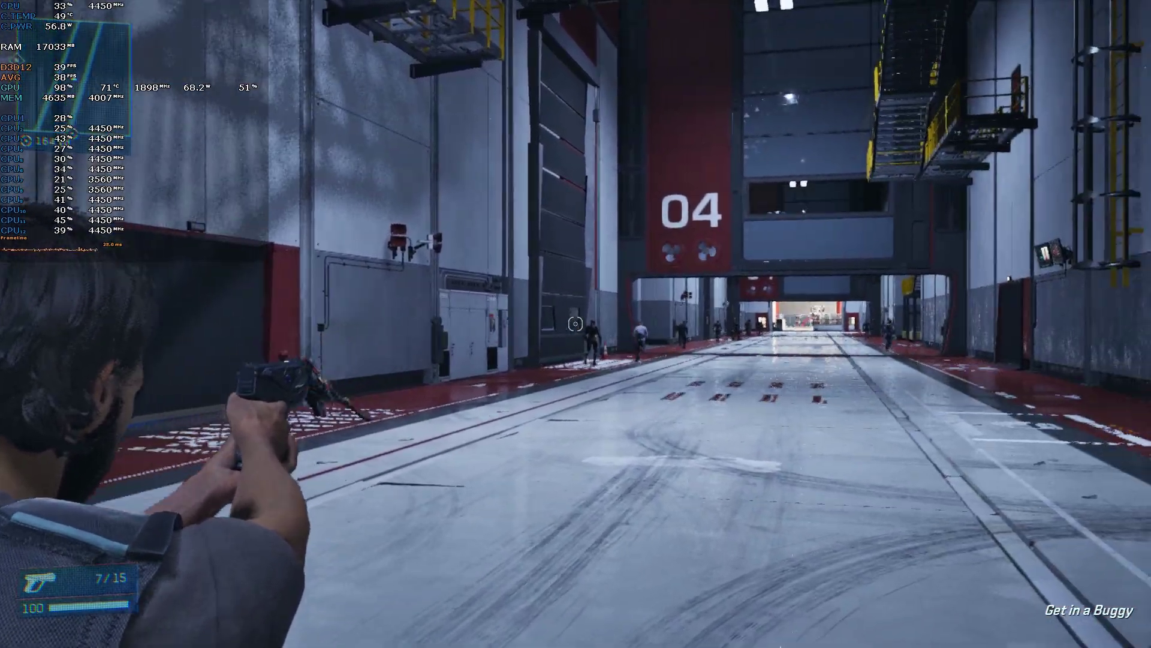
{"action": "left_click", "coordinate": [575, 324]}
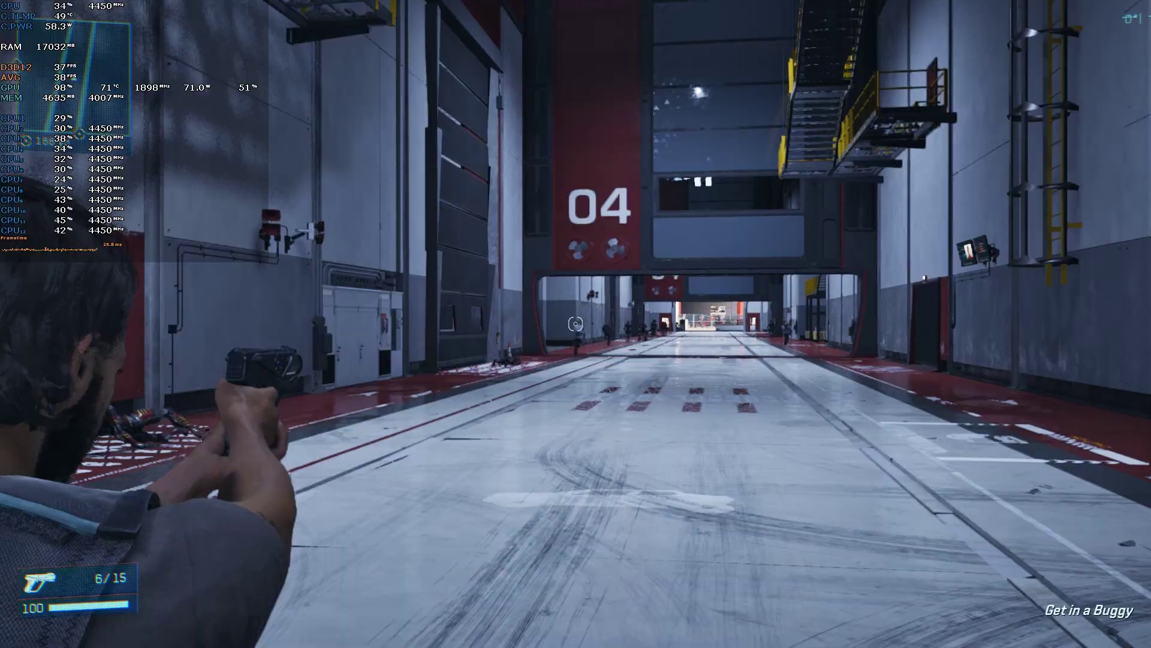
{"action": "left_click", "coordinate": [575, 324]}
{"action": "left_click", "coordinate": [575, 324]}
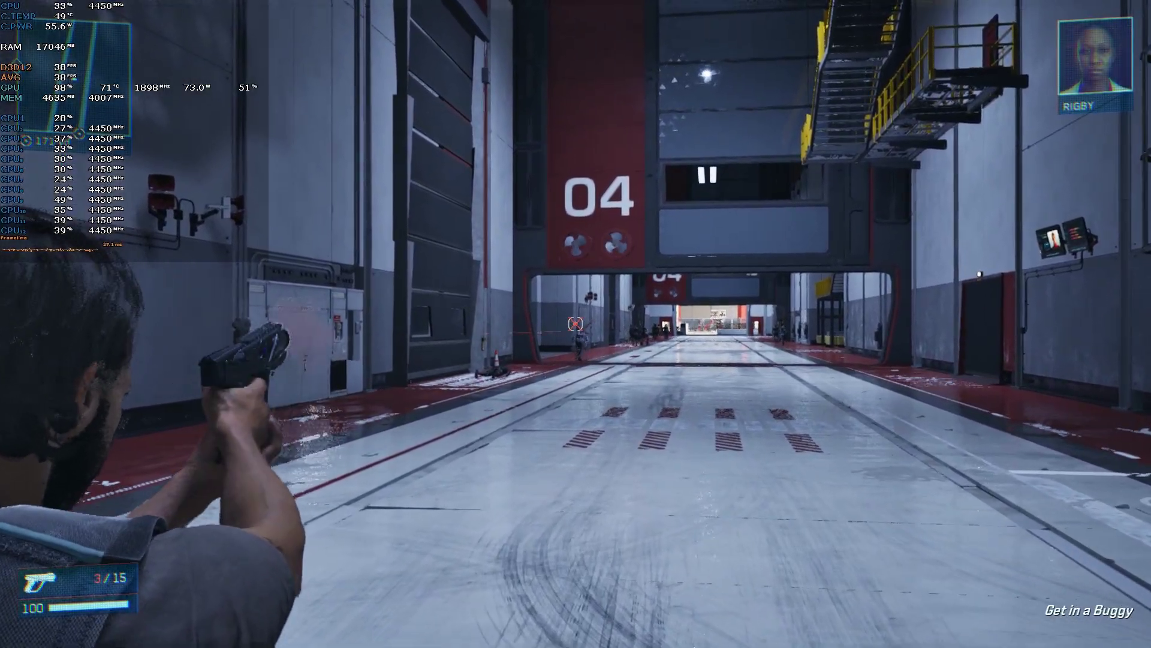
{"action": "left_click", "coordinate": [575, 324]}
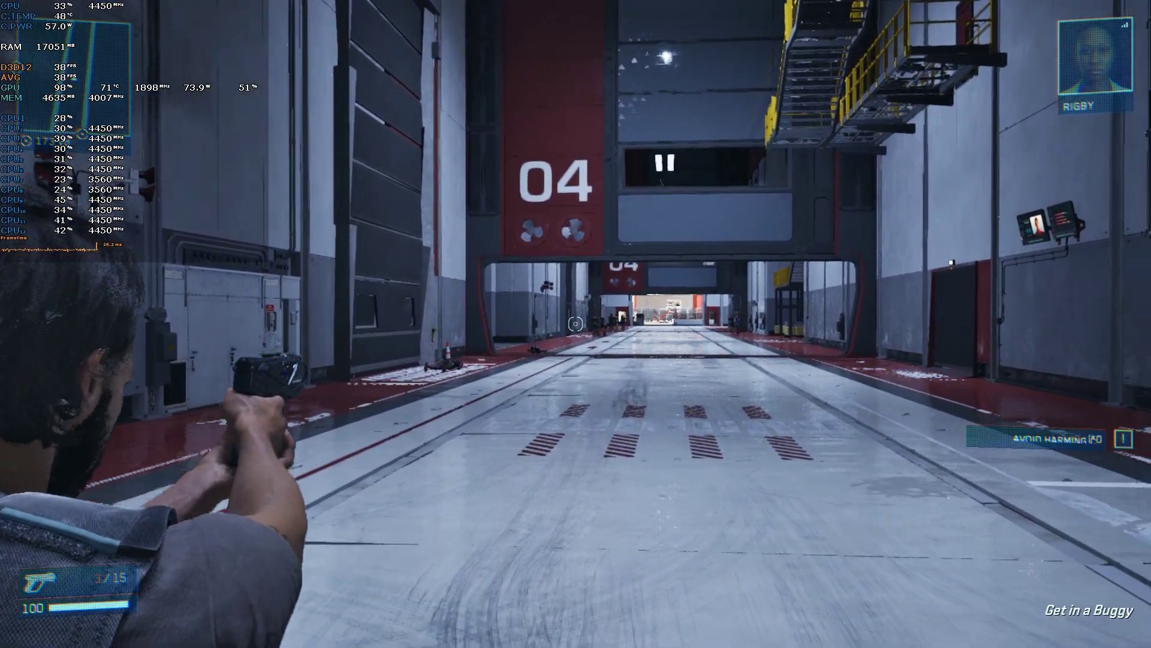
{"action": "key", "text": "r"}
{"action": "key", "text": "alt+Tab"}
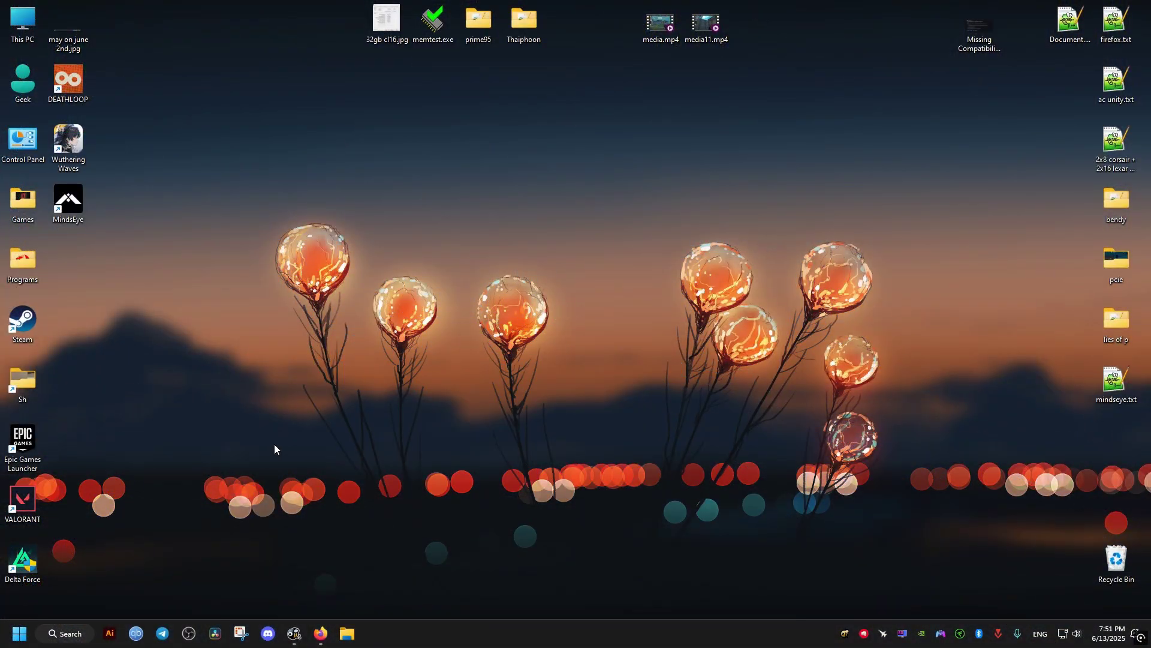
Download the mod's Ver 1.0 zip (4KB) from its Files page using the free slow download
{"action": "left_click", "coordinate": [324, 635]}
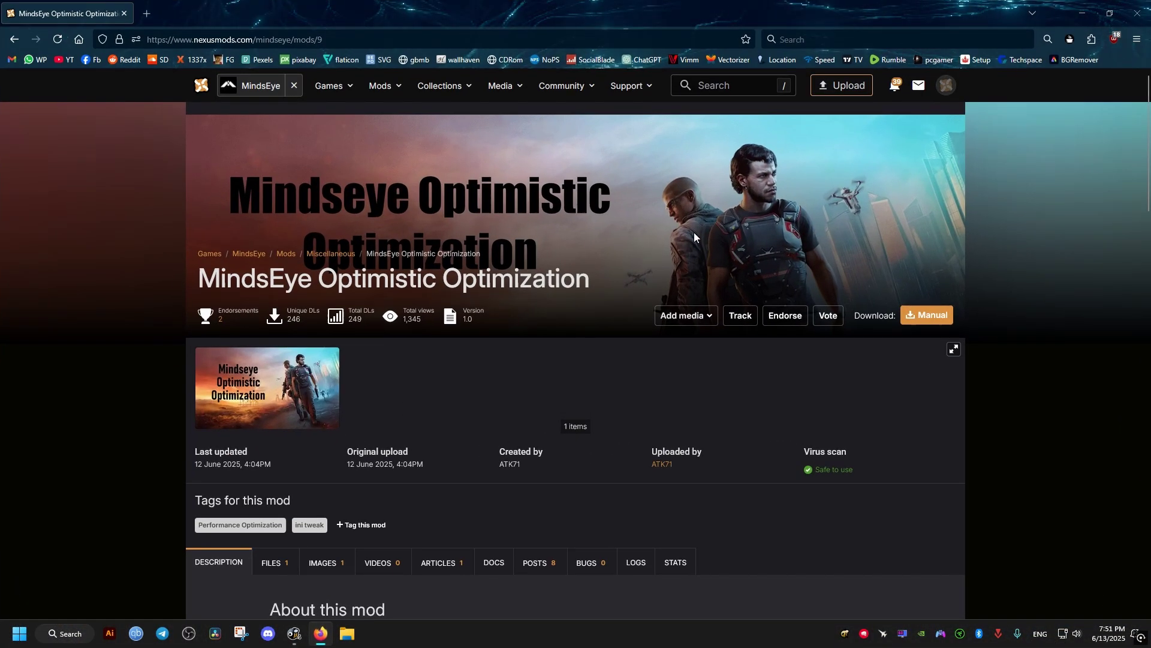
{"action": "left_click_drag", "start_coordinate": [1149, 135], "coordinate": [1148, 192]}
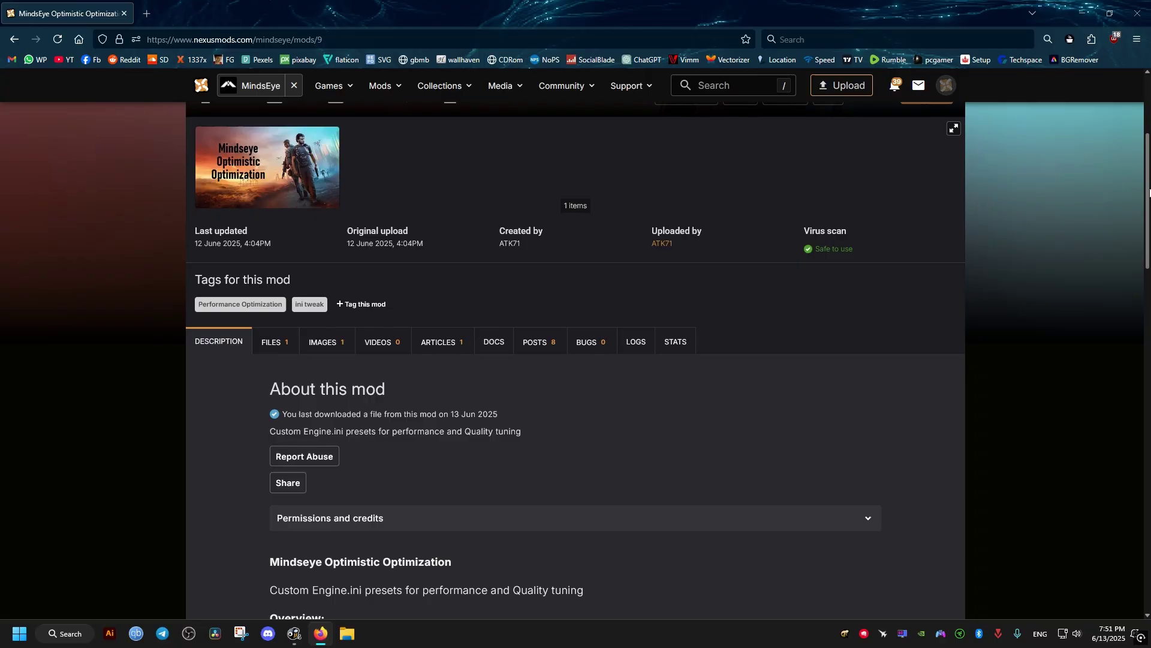
{"action": "left_click", "coordinate": [271, 333]}
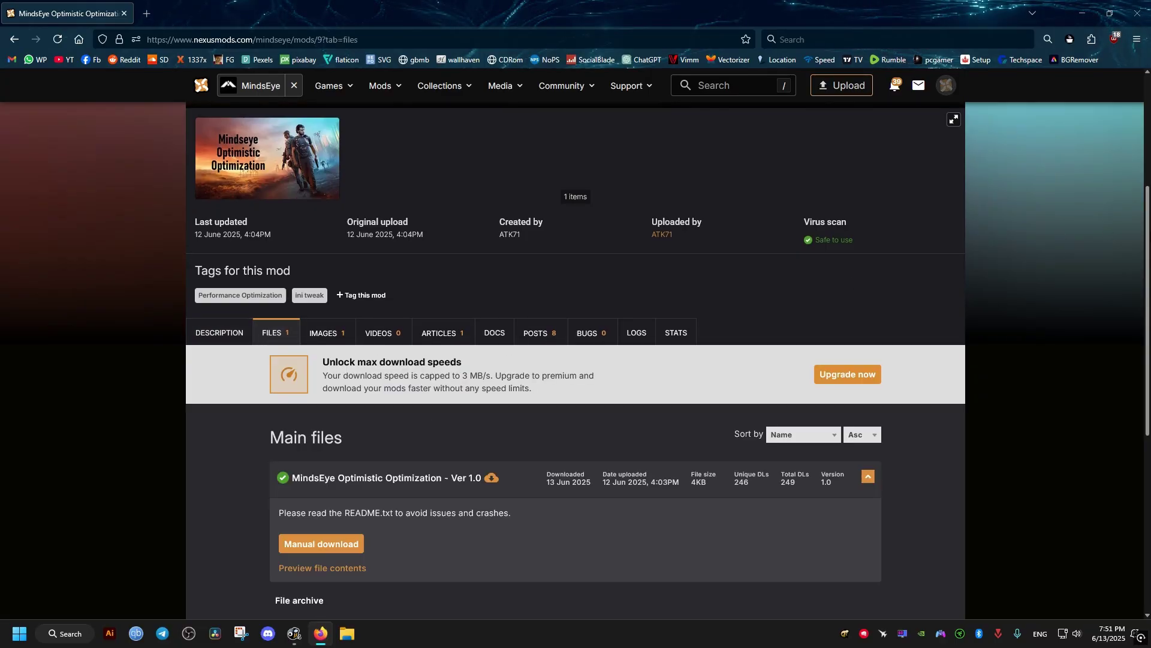
{"action": "scroll", "coordinate": [271, 333], "scroll_direction": "down", "scroll_amount": 3}
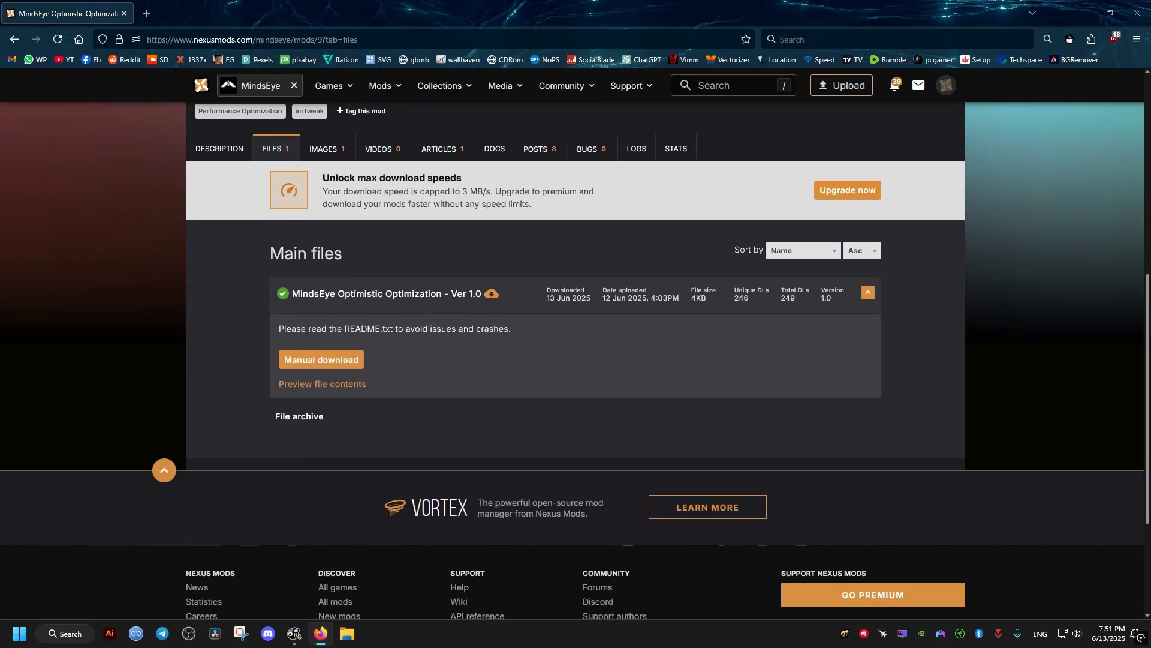
{"action": "left_click", "coordinate": [308, 363]}
{"action": "left_click", "coordinate": [622, 412]}
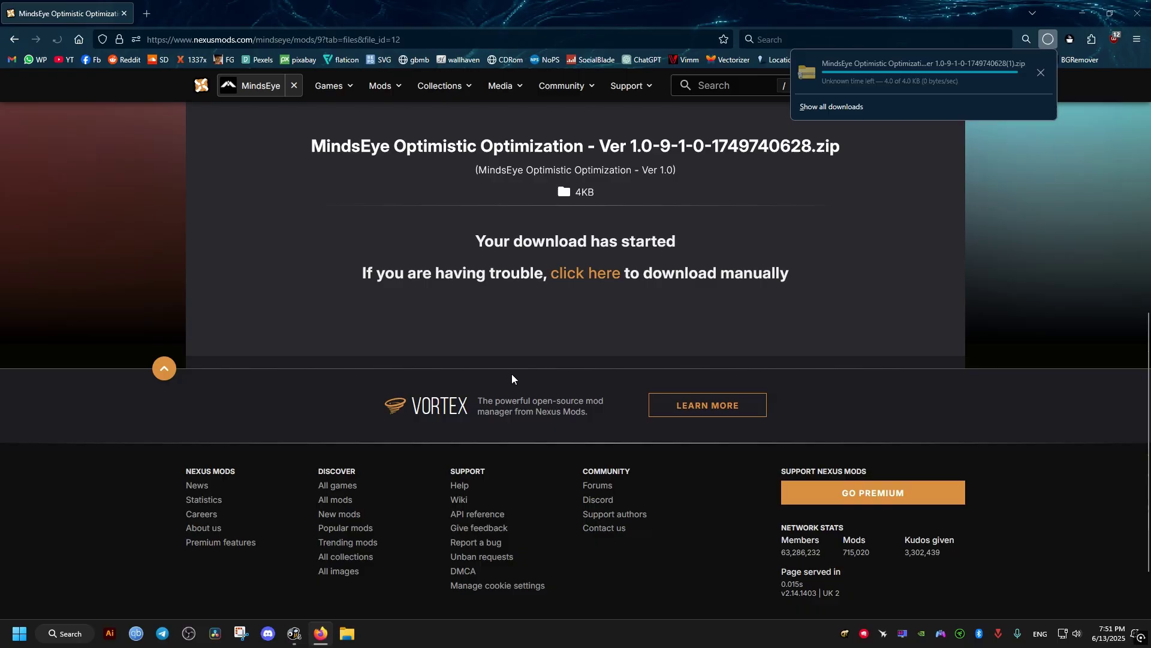
{"action": "scroll", "coordinate": [513, 378], "scroll_direction": "up", "scroll_amount": 3}
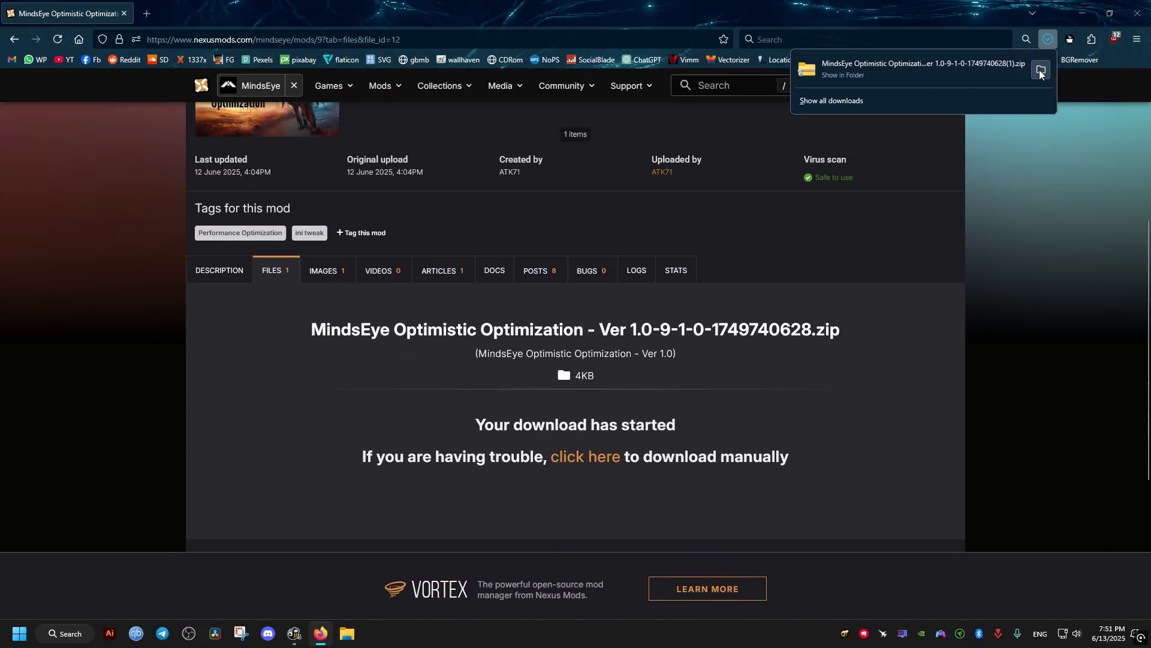
Move the downloaded MindsEye zip from the Downloads folder onto the desktop
{"action": "left_click", "coordinate": [1040, 70]}
{"action": "left_click", "coordinate": [1081, 13]}
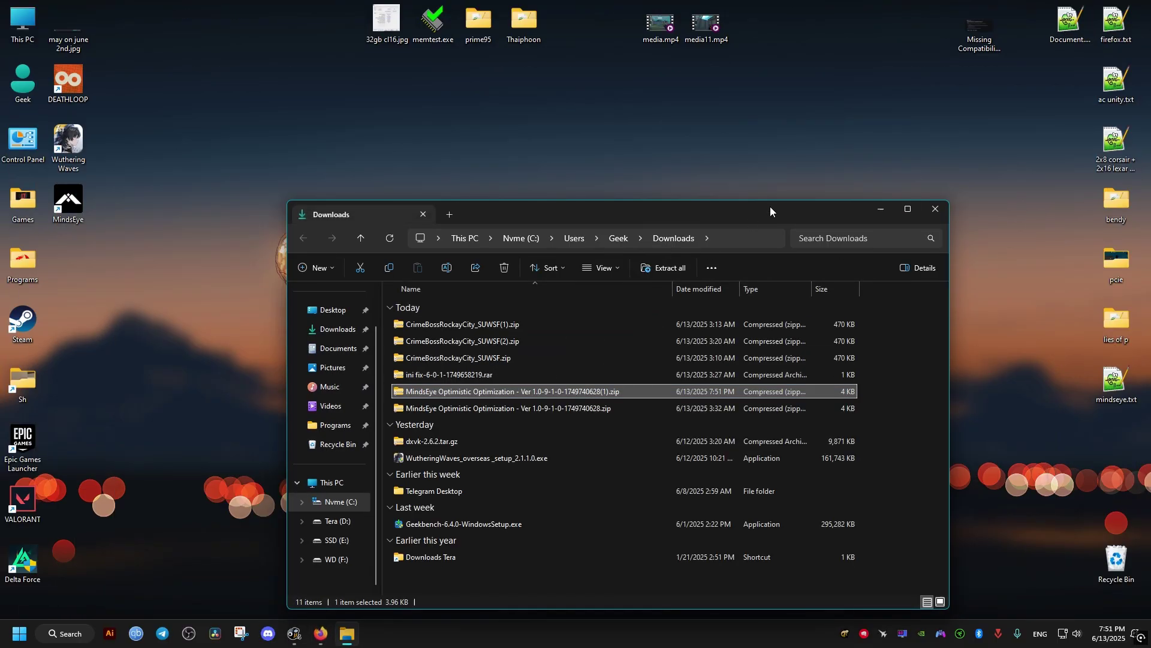
{"action": "left_click_drag", "start_coordinate": [510, 391], "coordinate": [801, 157]}
{"action": "left_click", "coordinate": [936, 209]}
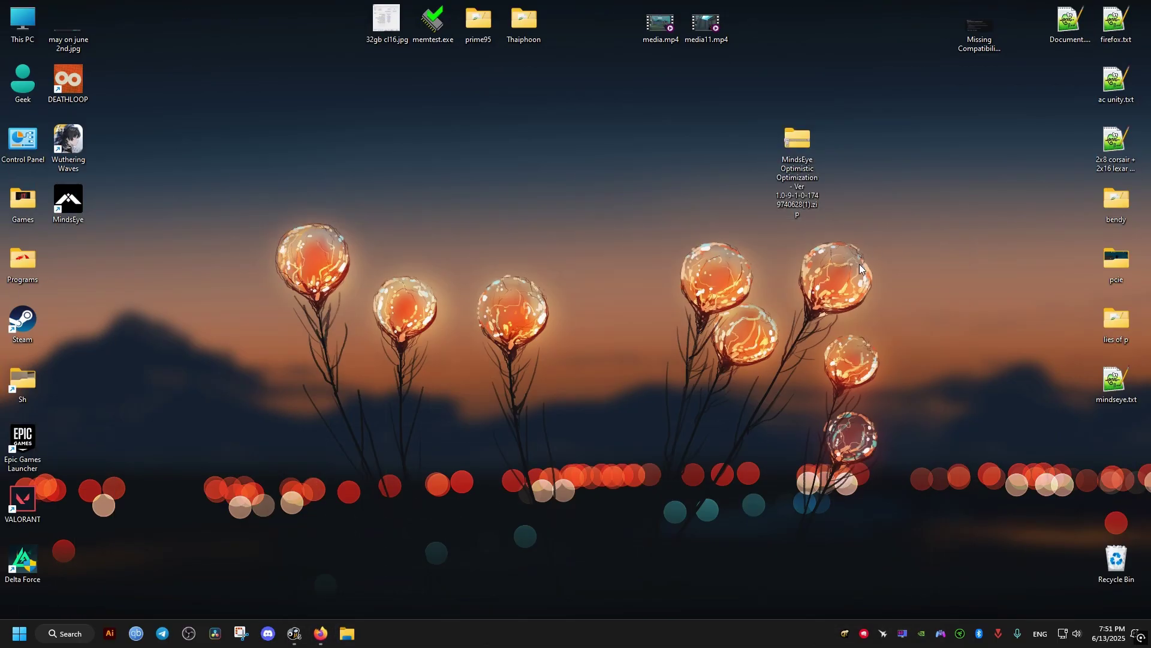
Copy Engine.ini from the zip's Performance folder to the desktop and delete the zip to the Recycle Bin
{"action": "double_click", "coordinate": [796, 146]}
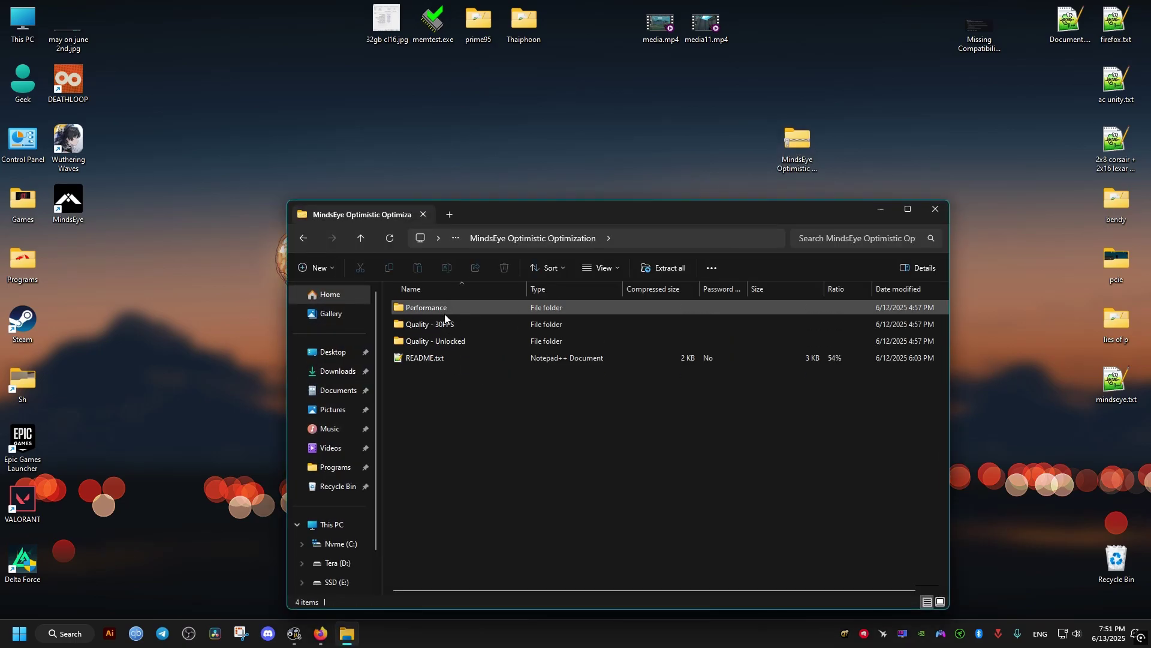
{"action": "double_click", "coordinate": [451, 310]}
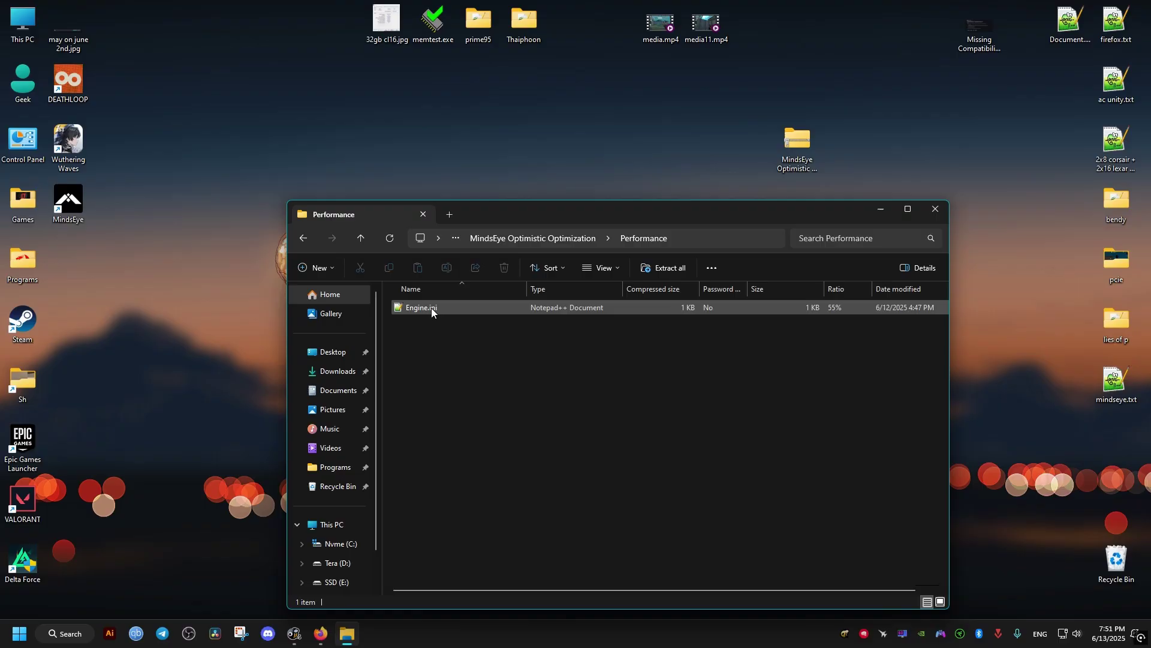
{"action": "left_click_drag", "start_coordinate": [430, 307], "coordinate": [483, 172]}
{"action": "left_click", "coordinate": [936, 209]}
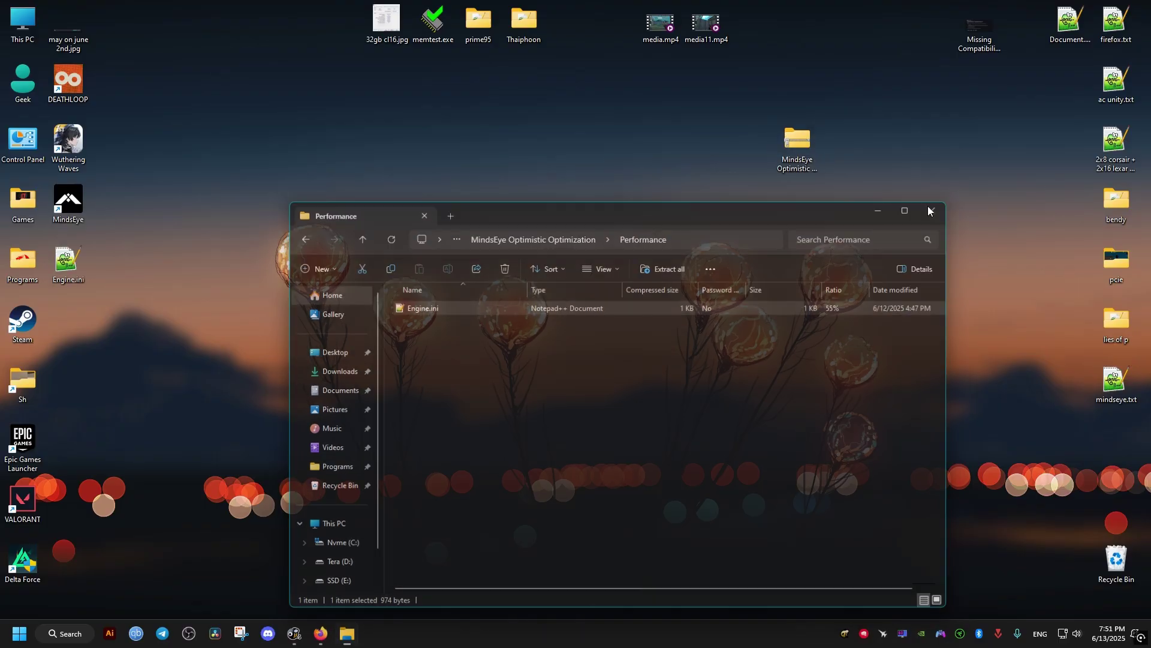
{"action": "left_click_drag", "start_coordinate": [68, 264], "coordinate": [1112, 562]}
{"action": "left_click_drag", "start_coordinate": [750, 144], "coordinate": [796, 203]}
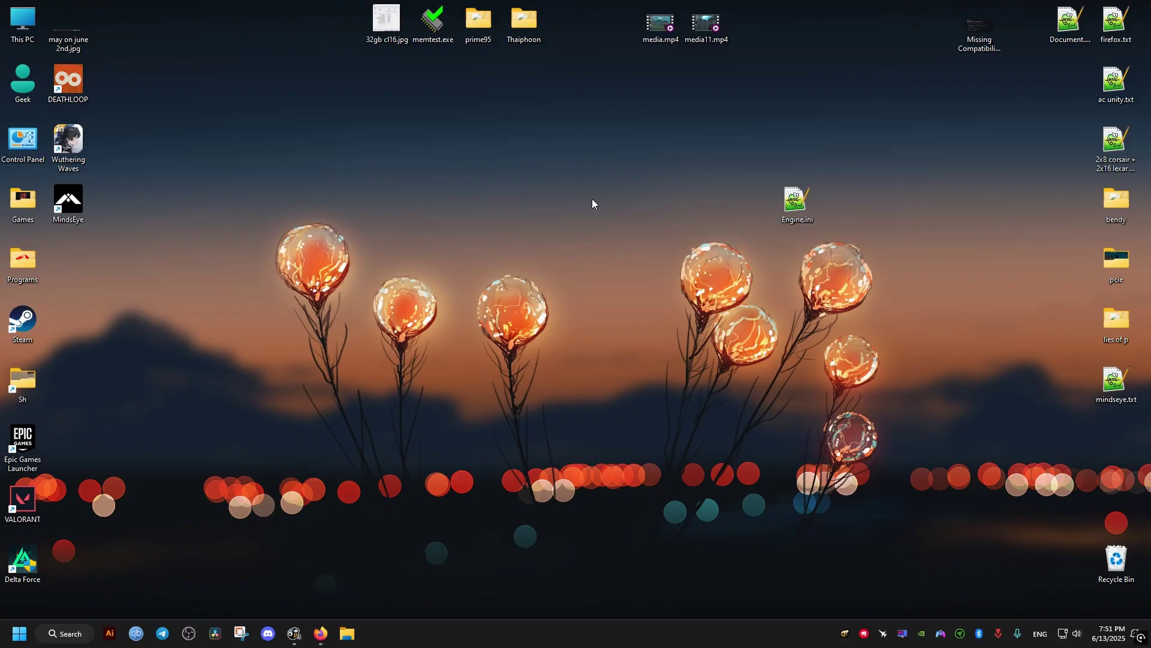
Browse from This PC through Nvme (C:) and Users to the user's home folder
{"action": "double_click", "coordinate": [18, 20]}
{"action": "double_click", "coordinate": [473, 315]}
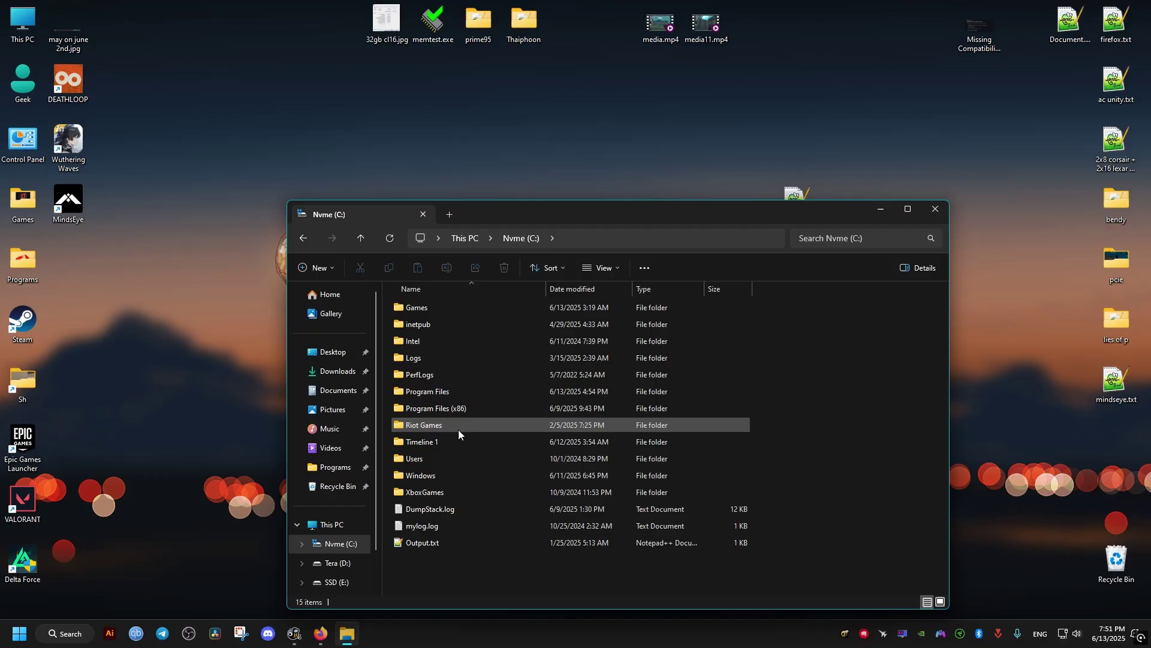
{"action": "double_click", "coordinate": [435, 460]}
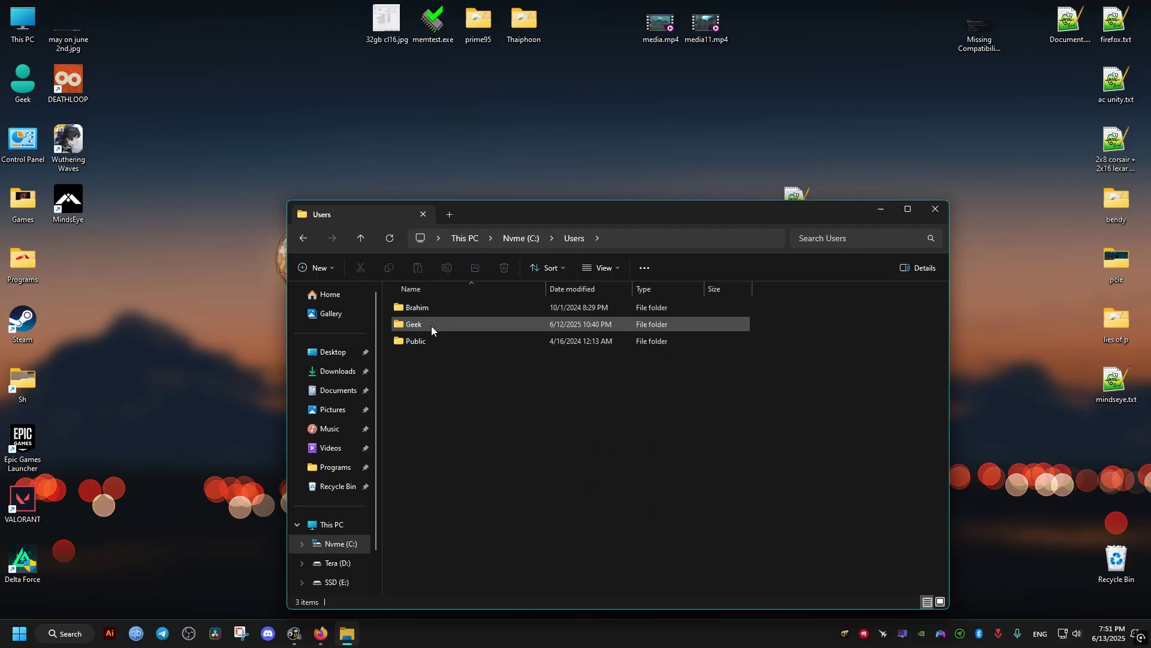
{"action": "left_click", "coordinate": [19, 634]}
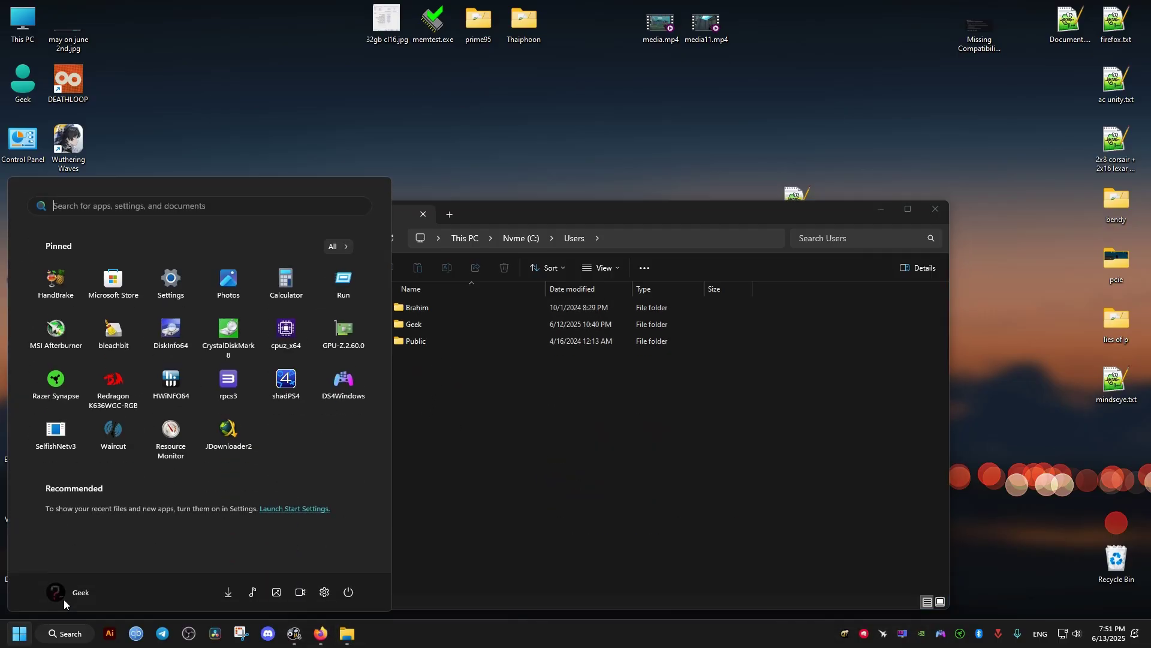
{"action": "left_click", "coordinate": [553, 469]}
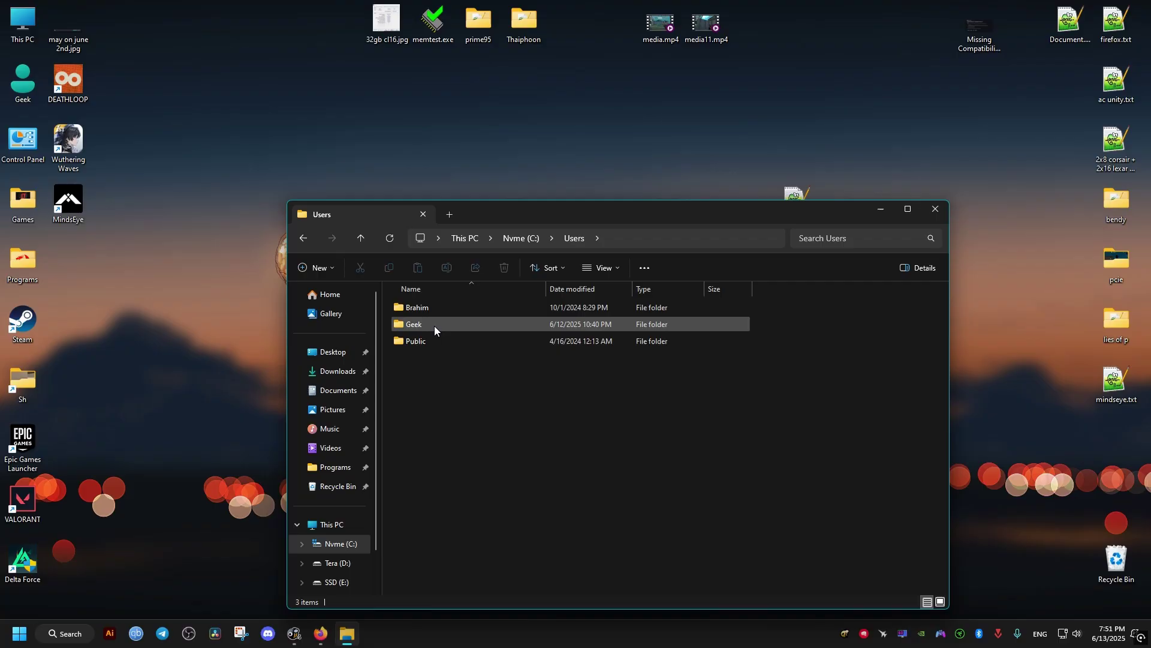
{"action": "double_click", "coordinate": [436, 325]}
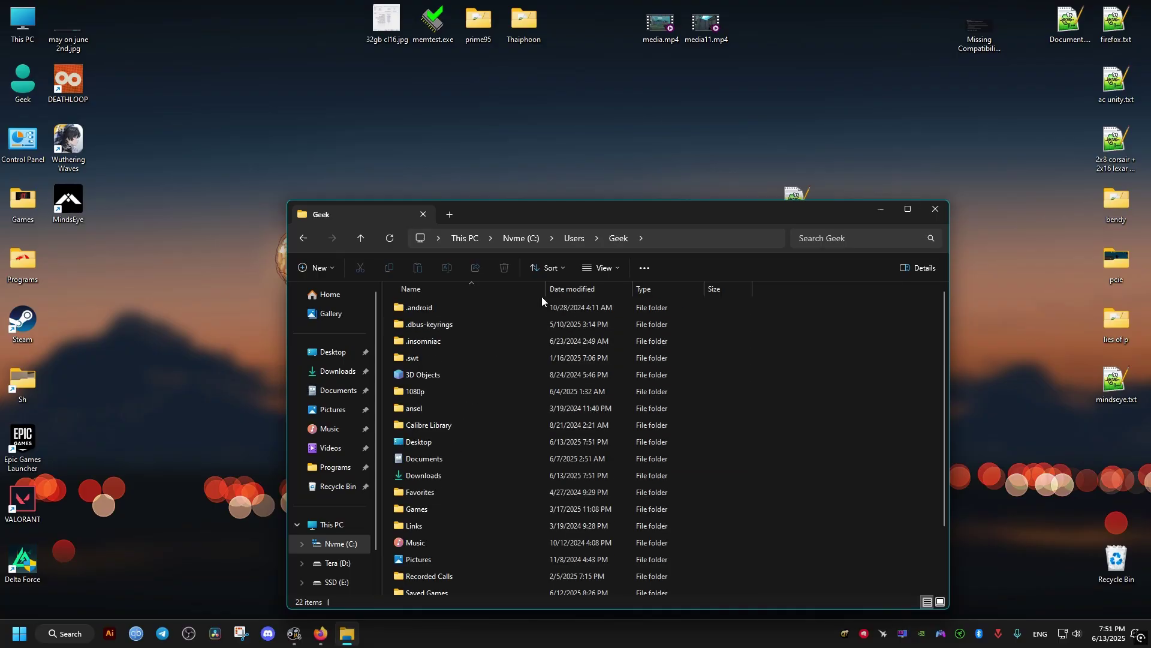
Enable 'Show hidden files, folders, and drives' in Folder Options and apply it
{"action": "left_click", "coordinate": [616, 265]}
{"action": "mouse_move", "coordinate": [600, 491]}
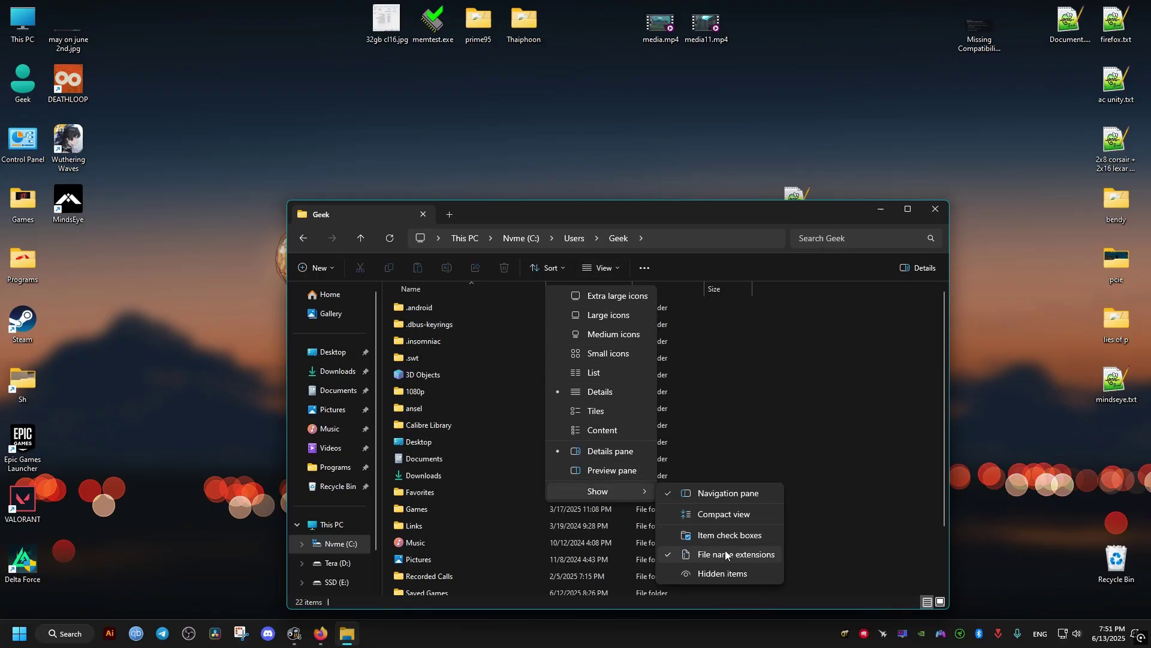
{"action": "left_click", "coordinate": [728, 575]}
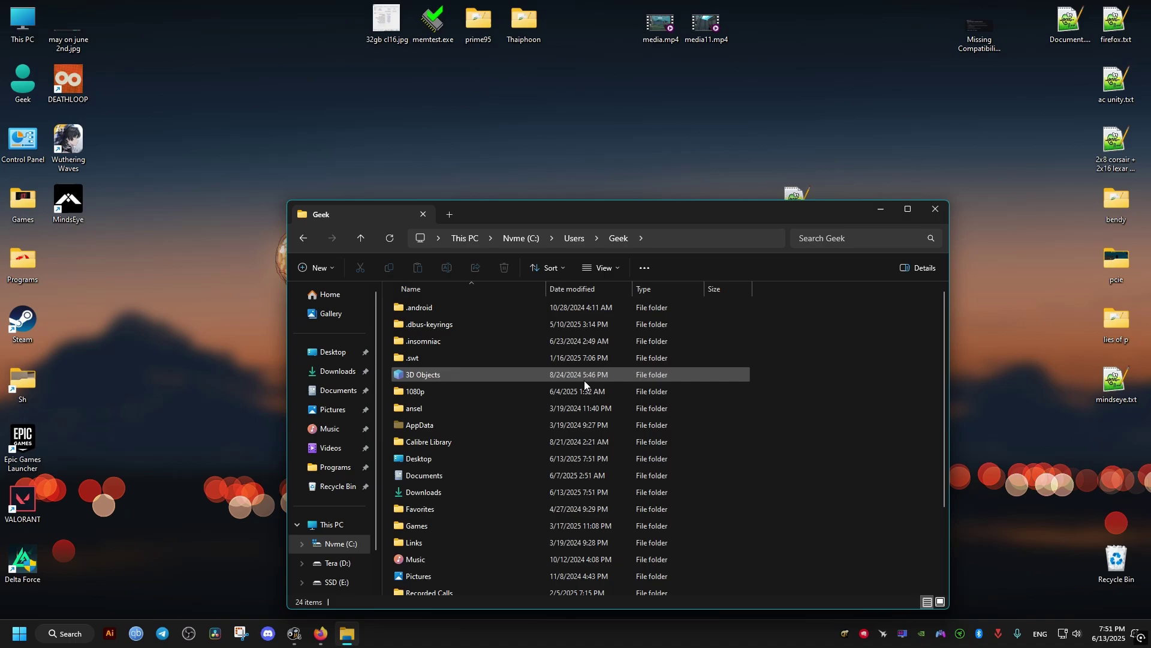
{"action": "left_click", "coordinate": [645, 269]}
{"action": "left_click", "coordinate": [610, 429]}
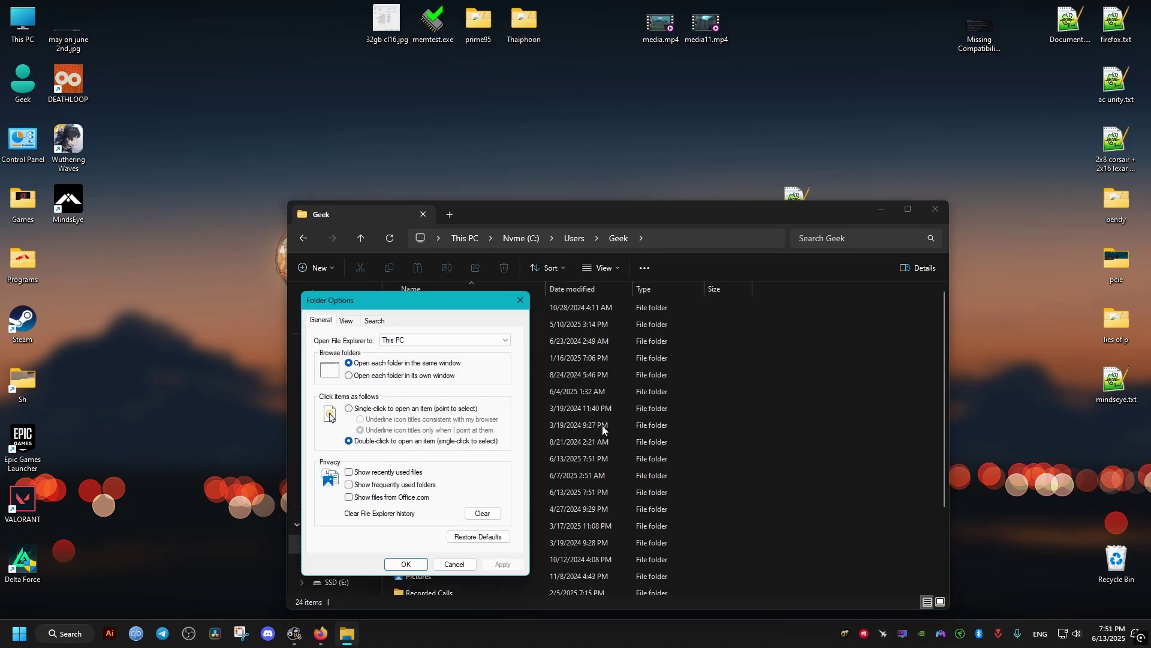
{"action": "left_click", "coordinate": [346, 320]}
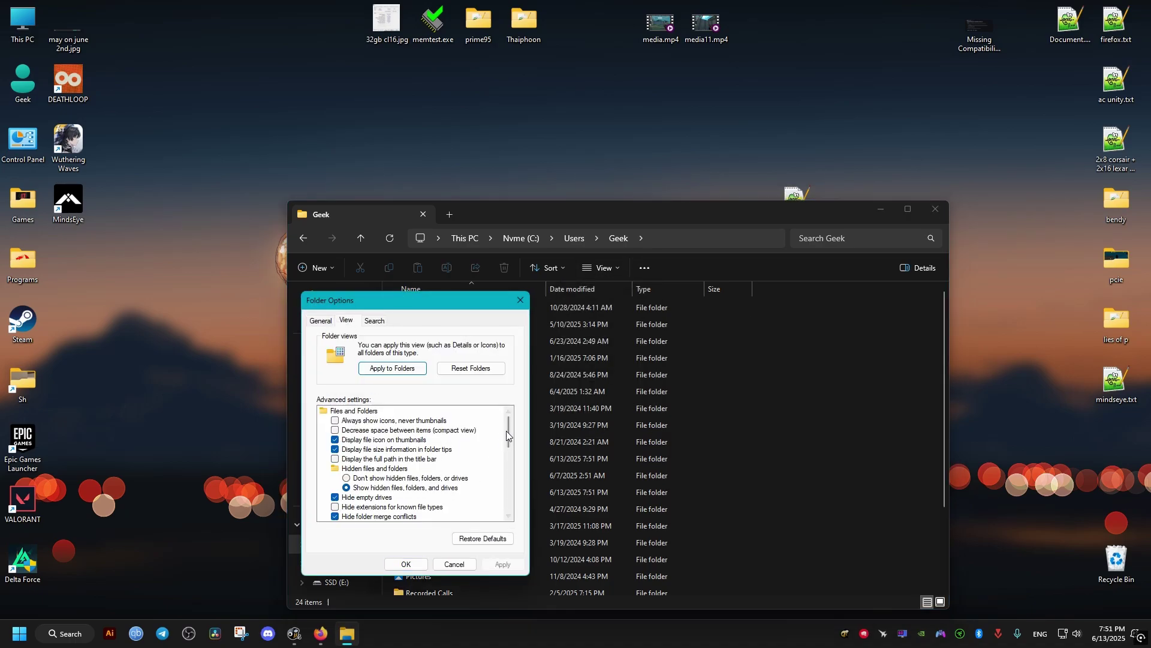
{"action": "scroll", "coordinate": [507, 435], "scroll_direction": "down", "scroll_amount": 1}
{"action": "left_click", "coordinate": [414, 459]}
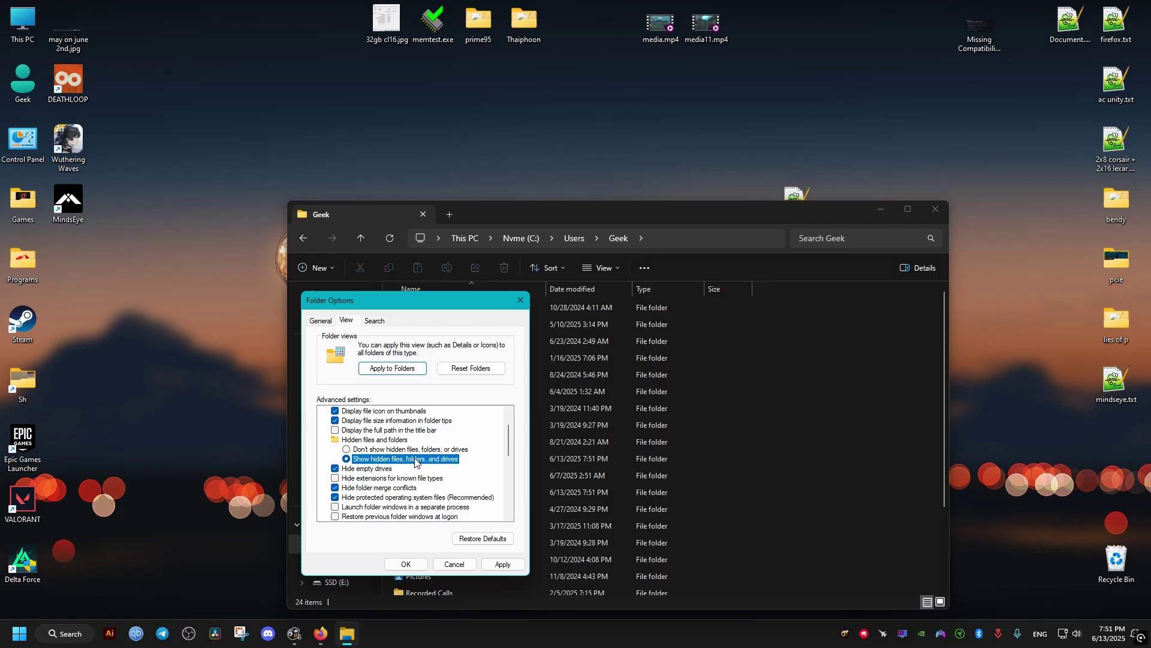
{"action": "left_click", "coordinate": [502, 564]}
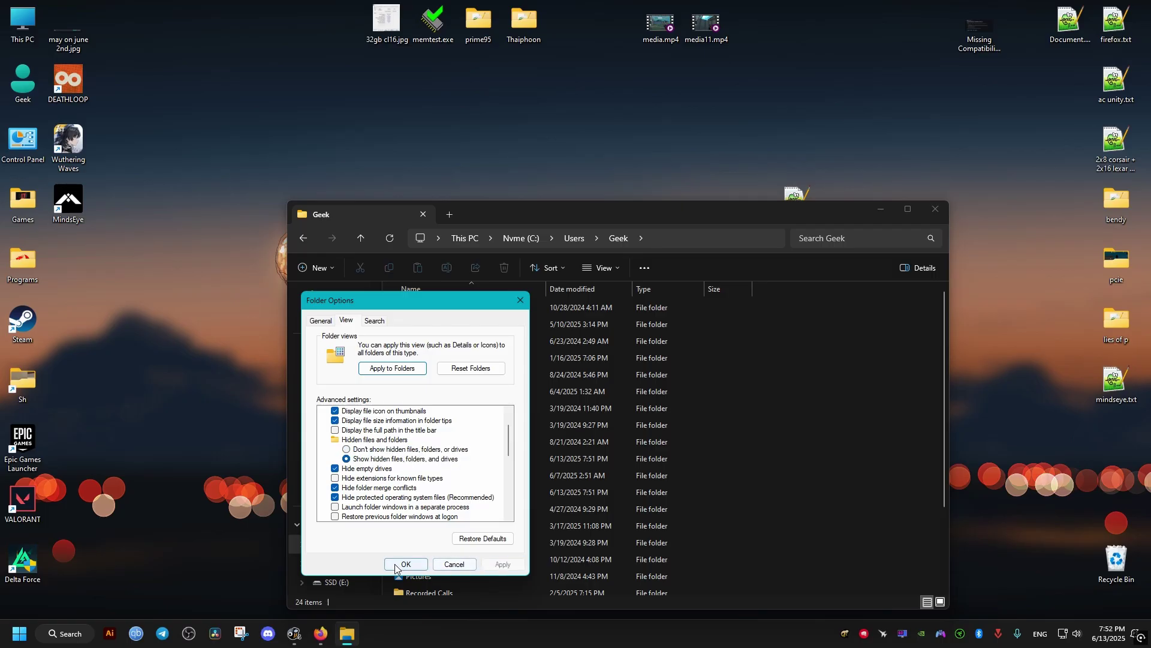
{"action": "left_click", "coordinate": [402, 564]}
Navigate to AppData\Local\MindsEye\Saved\Config\Windows
{"action": "left_click", "coordinate": [436, 426]}
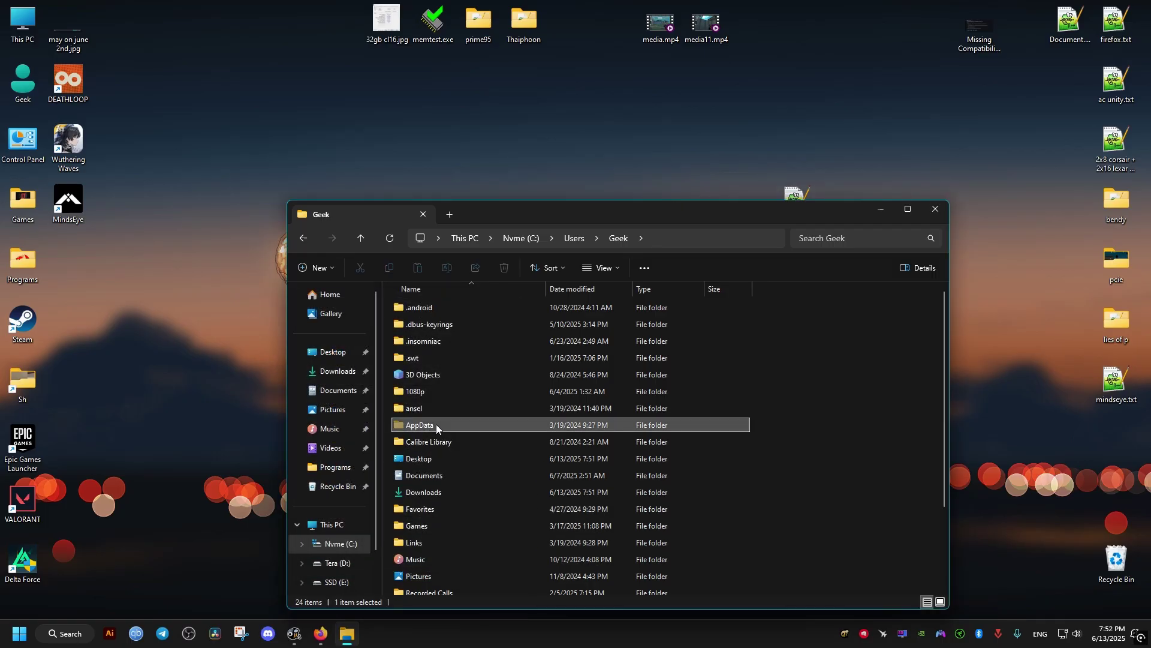
{"action": "double_click", "coordinate": [437, 425]}
{"action": "double_click", "coordinate": [437, 308]}
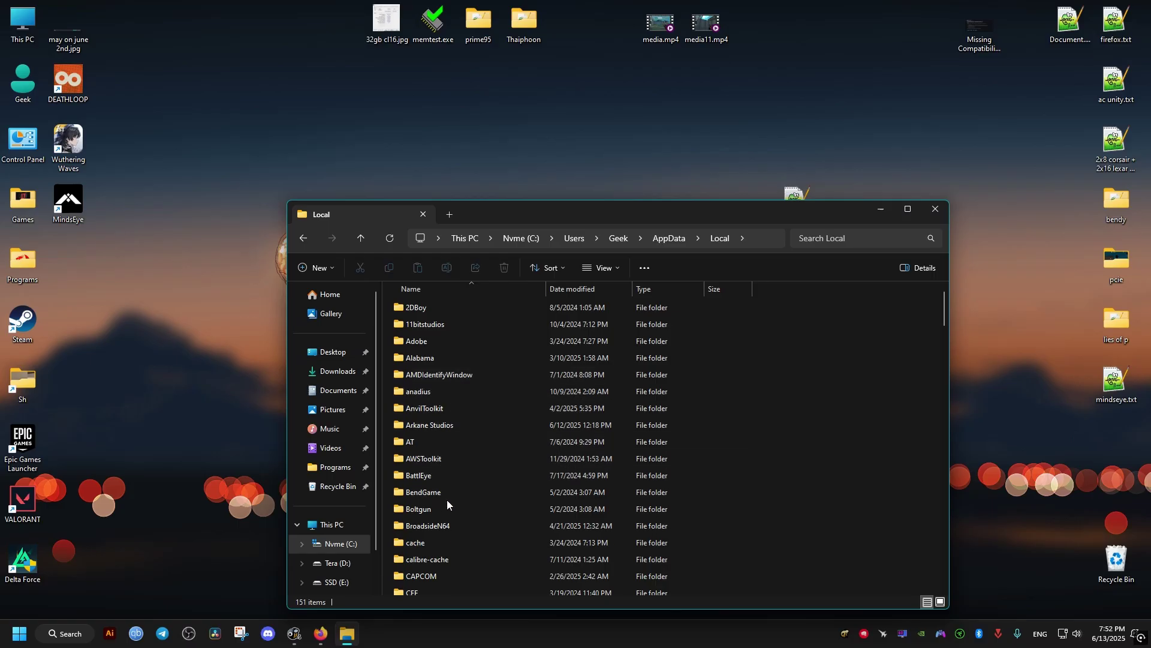
{"action": "key", "text": "m"}
{"action": "key", "text": "Down"}
{"action": "key", "text": "Down"}
{"action": "key", "text": "Down"}
{"action": "key", "text": "Down"}
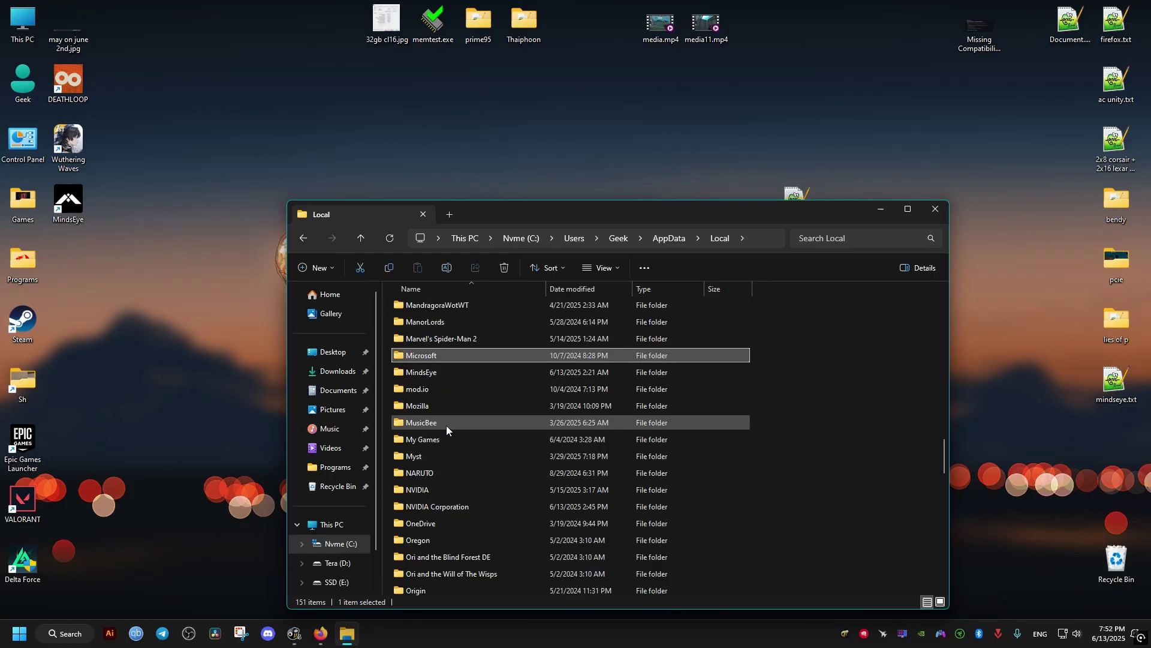
{"action": "double_click", "coordinate": [428, 371]}
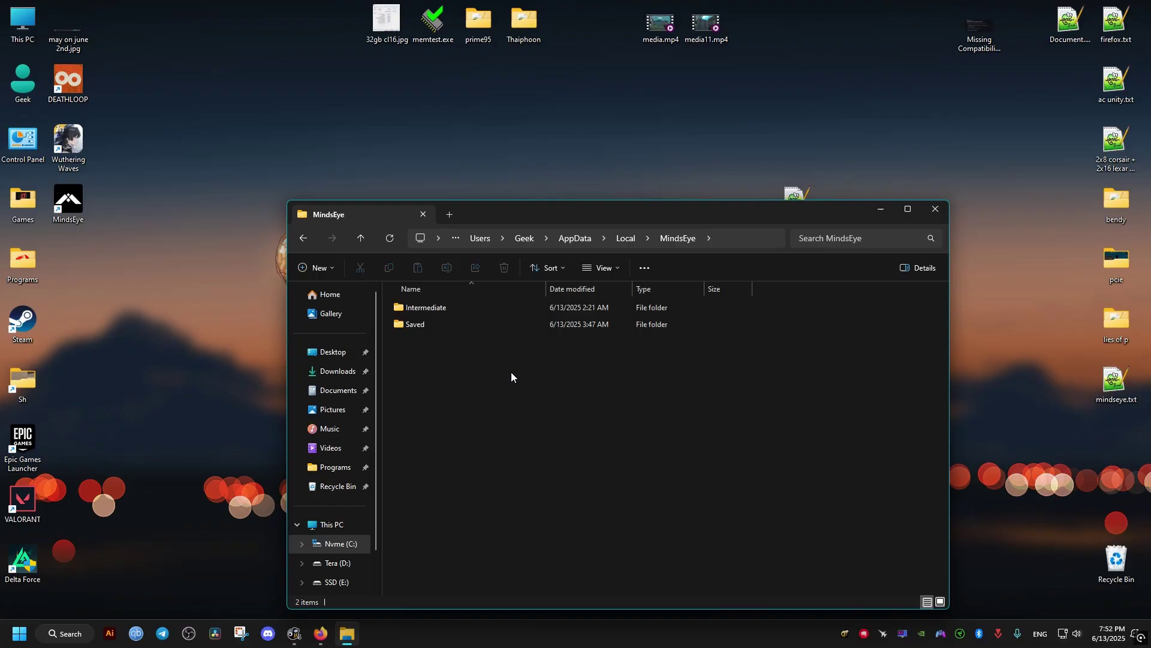
{"action": "double_click", "coordinate": [419, 328]}
{"action": "double_click", "coordinate": [437, 307]}
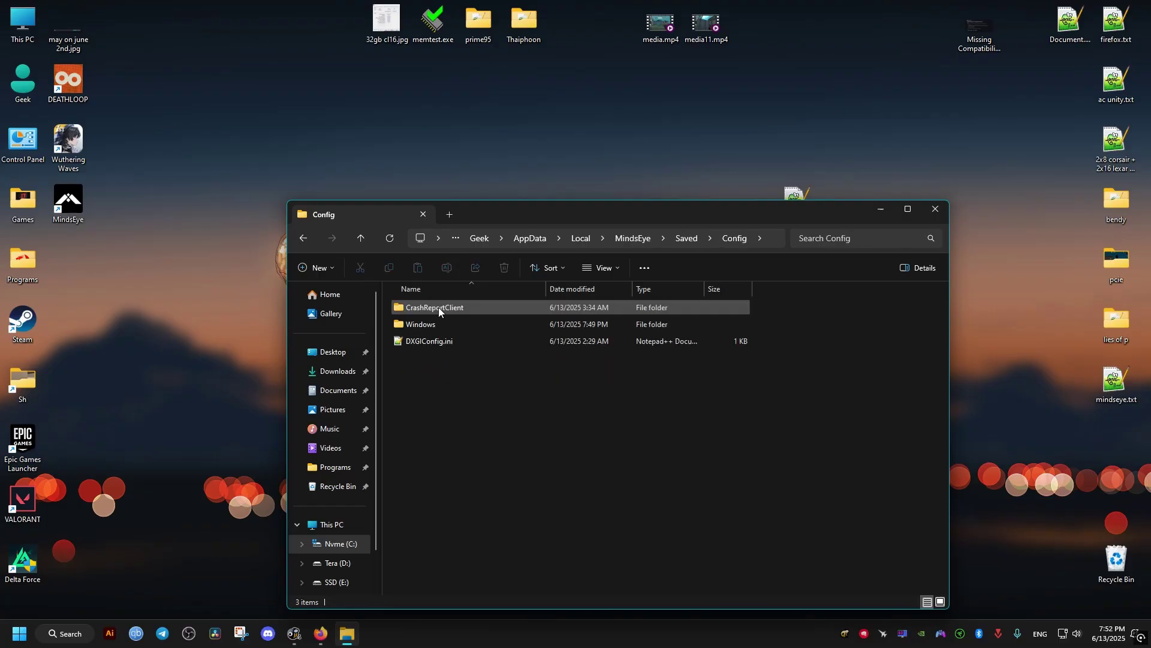
{"action": "double_click", "coordinate": [433, 321]}
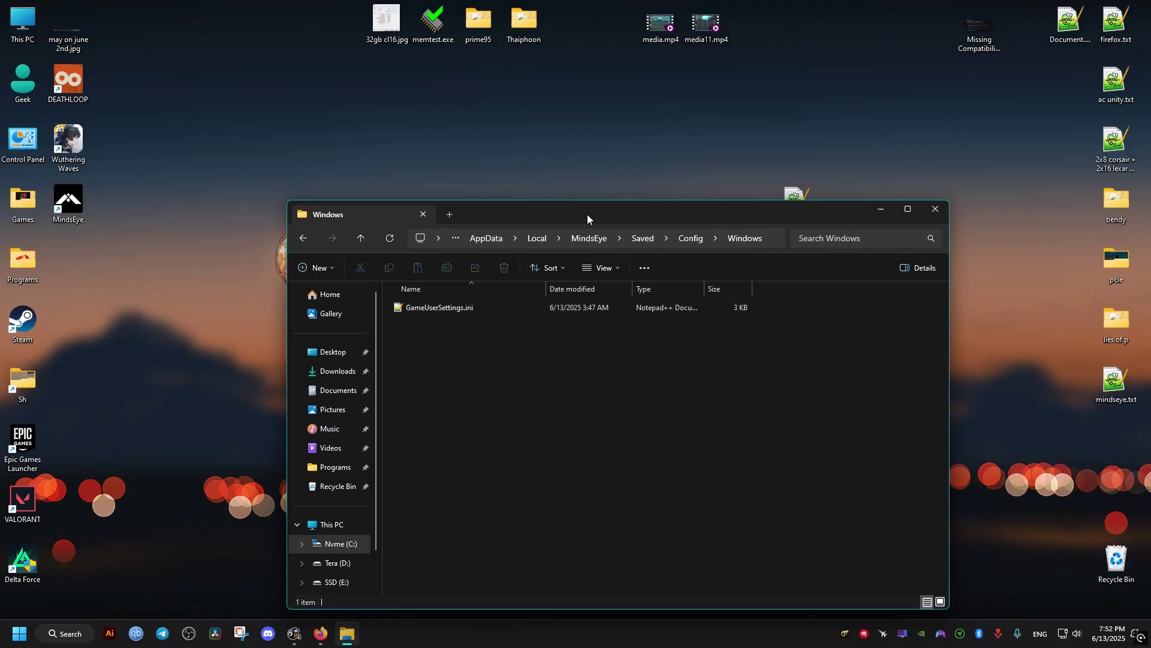
Paste Engine.ini into the Windows config folder beside GameUserSettings.ini
{"action": "left_click_drag", "start_coordinate": [588, 214], "coordinate": [383, 169]}
{"action": "key", "text": "ctrl+v"}
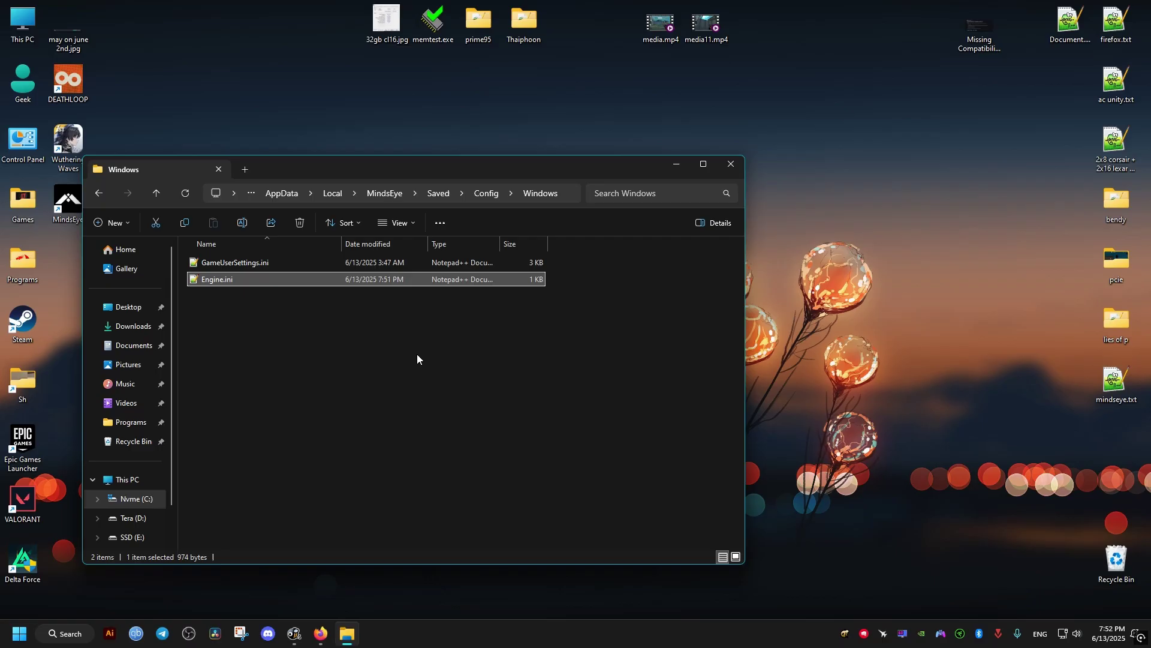
{"action": "left_click", "coordinate": [417, 358]}
{"action": "left_click_drag", "start_coordinate": [344, 176], "coordinate": [447, 153]}
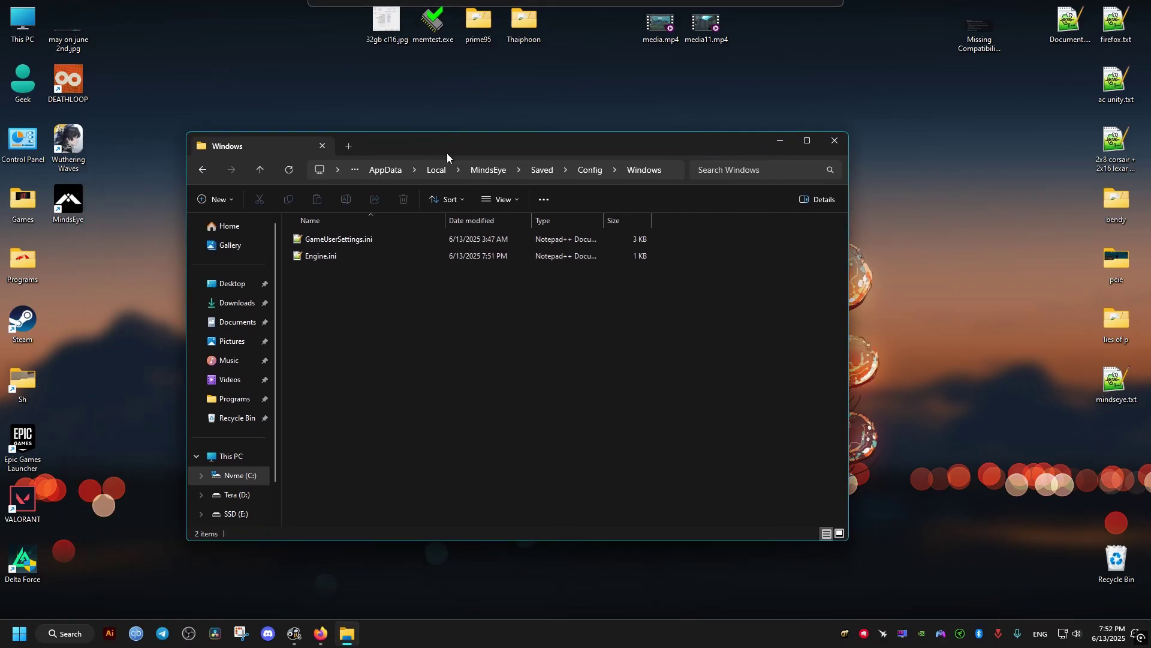
Turn off the Read-only attribute of Engine.ini in its Properties
{"action": "right_click", "coordinate": [315, 256]}
{"action": "left_click", "coordinate": [356, 520]}
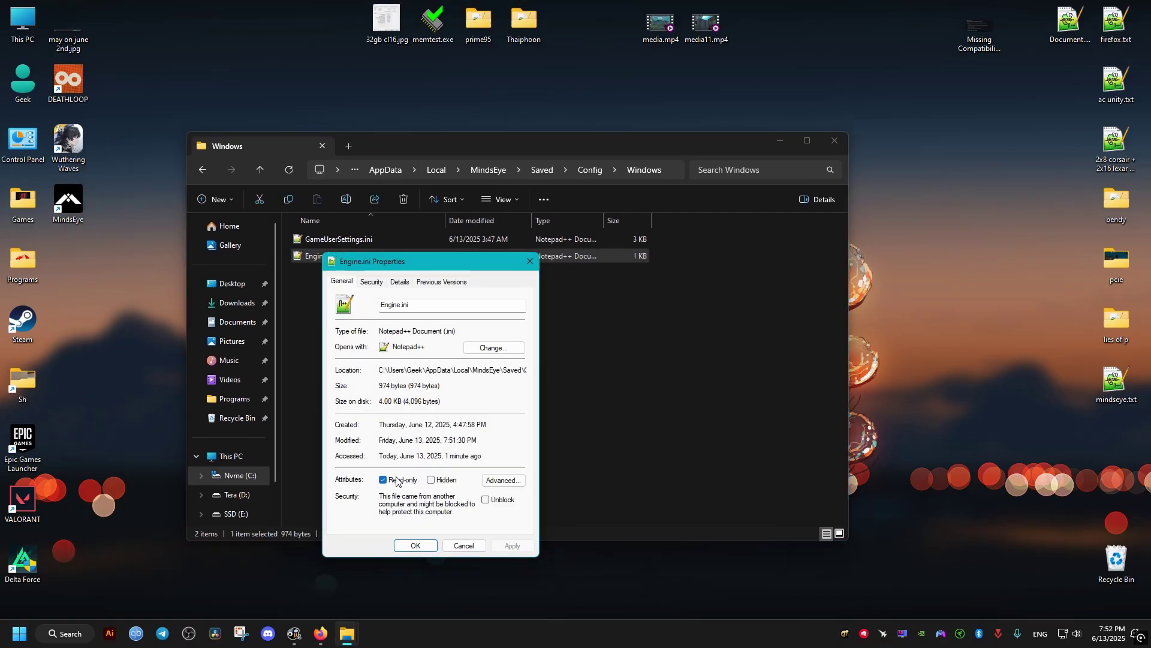
{"action": "left_click", "coordinate": [383, 480]}
{"action": "left_click", "coordinate": [513, 546]}
{"action": "left_click", "coordinate": [415, 546]}
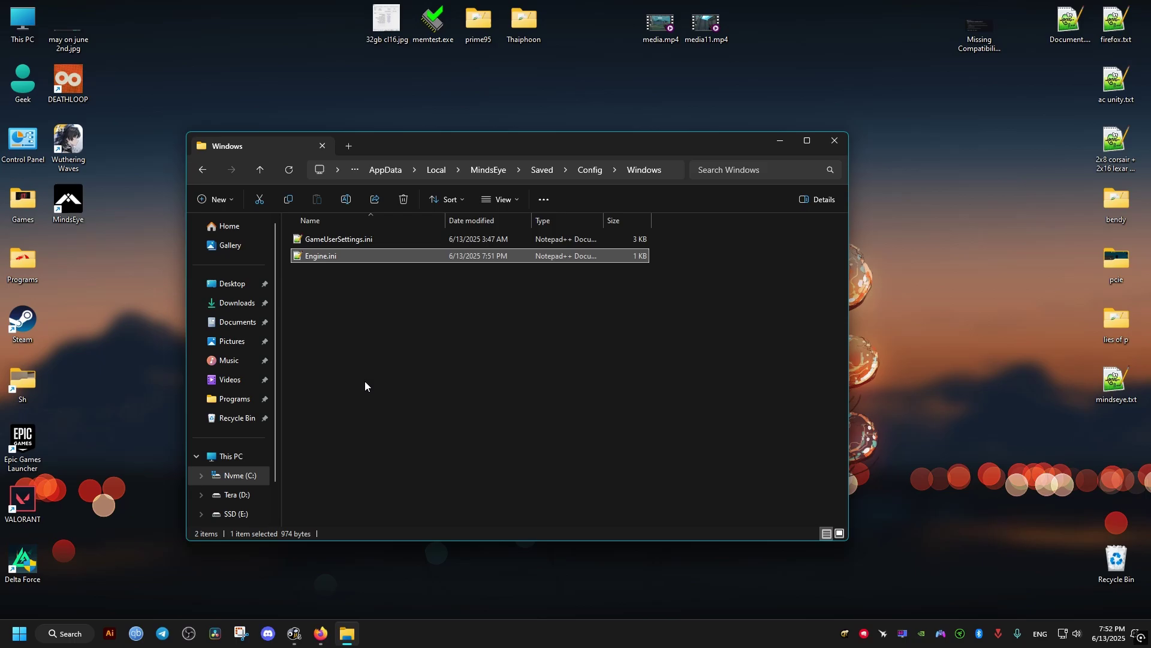
Edit Engine.ini in Notepad, setting r.VSync and r.Nanite to 0
{"action": "right_click", "coordinate": [312, 257]}
{"action": "left_click", "coordinate": [336, 304]}
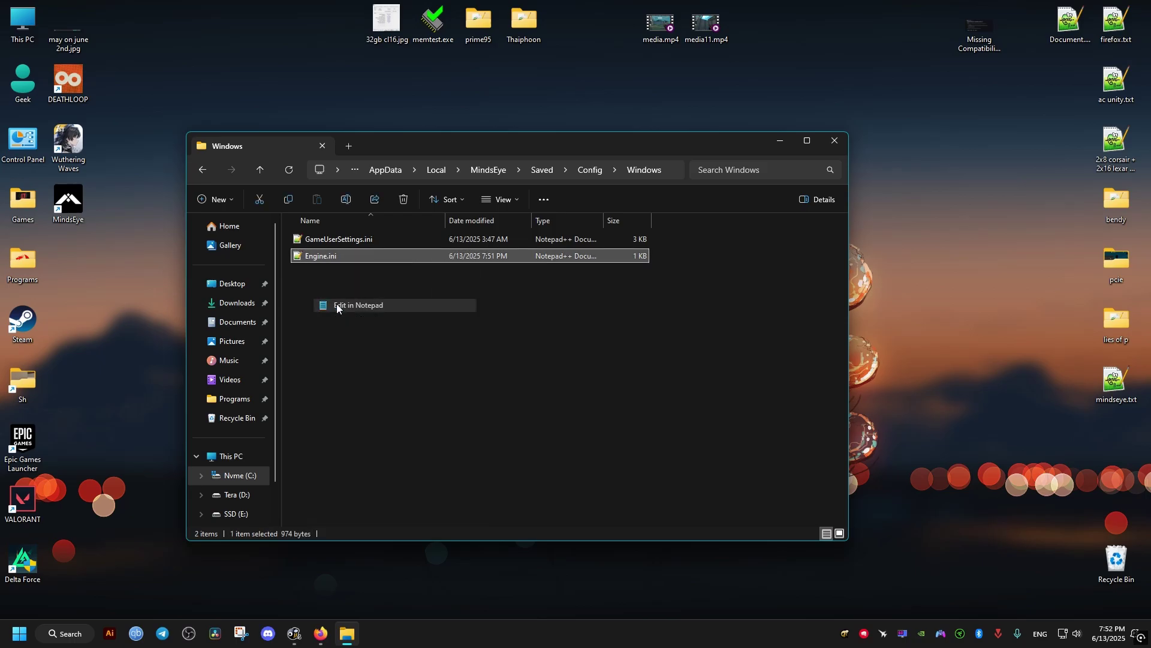
{"action": "left_click_drag", "start_coordinate": [289, 74], "coordinate": [463, 99]}
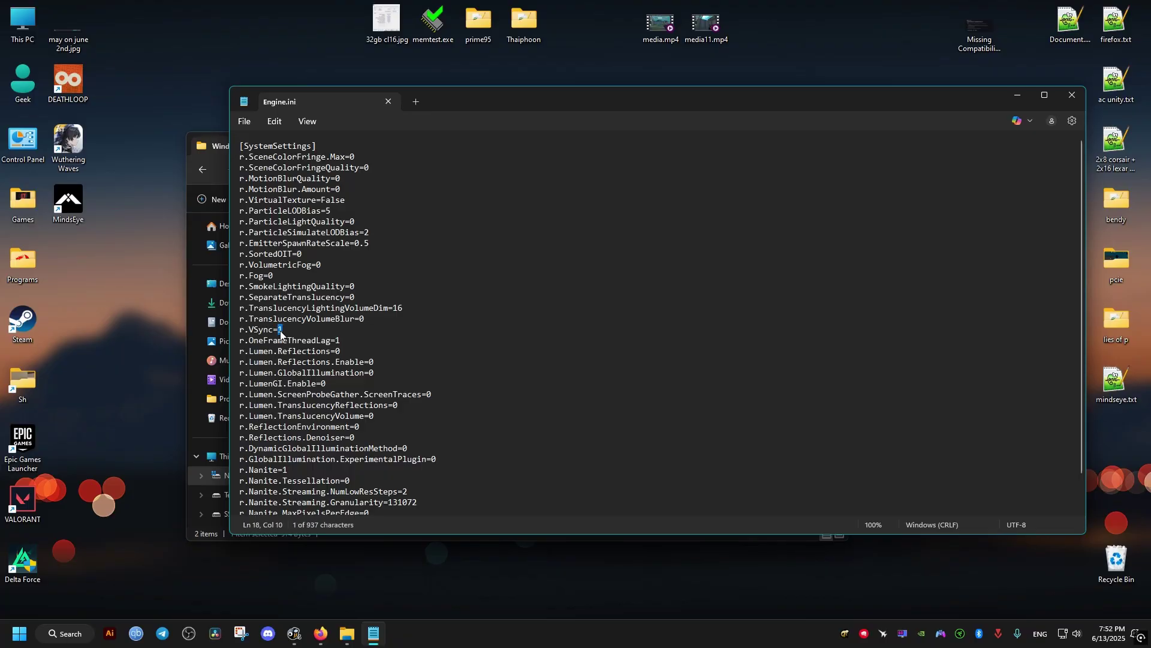
{"action": "type", "text": "0"}
{"action": "scroll", "coordinate": [388, 454], "scroll_direction": "down", "scroll_amount": 2}
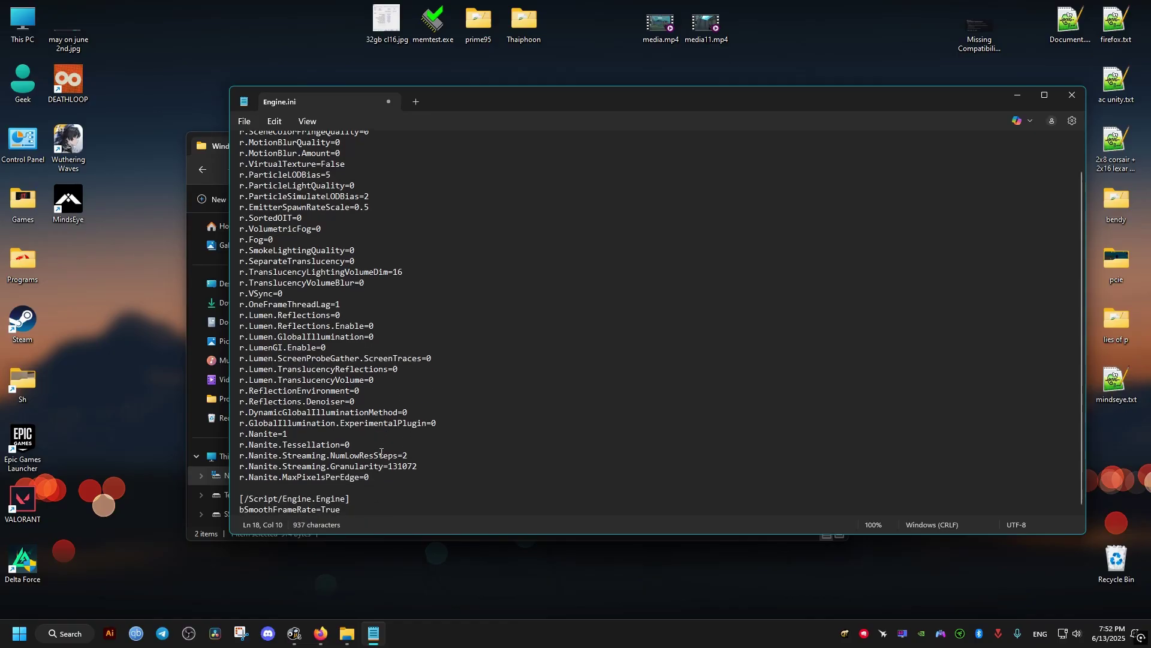
{"action": "double_click", "coordinate": [285, 434]}
{"action": "type", "text": "0"}
{"action": "scroll", "coordinate": [327, 429], "scroll_direction": "up", "scroll_amount": 2}
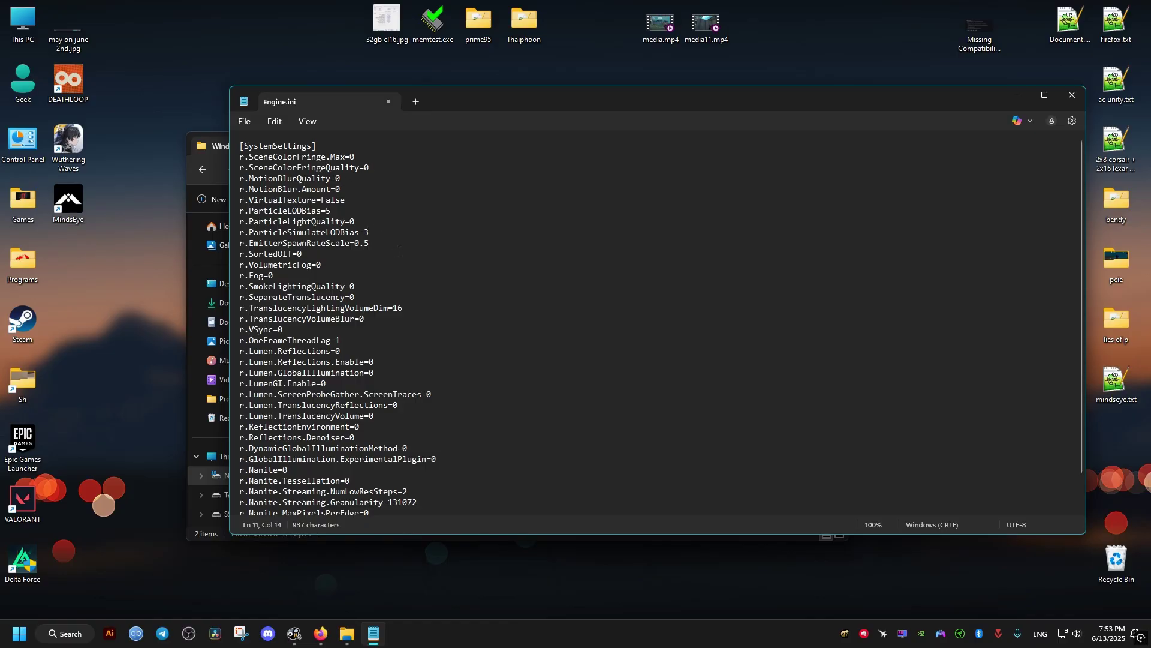
Save the edited Engine.ini, close Notepad, and reopen the file's Properties
{"action": "left_click", "coordinate": [245, 121]}
{"action": "left_click", "coordinate": [273, 219]}
{"action": "key", "text": "alt+F4"}
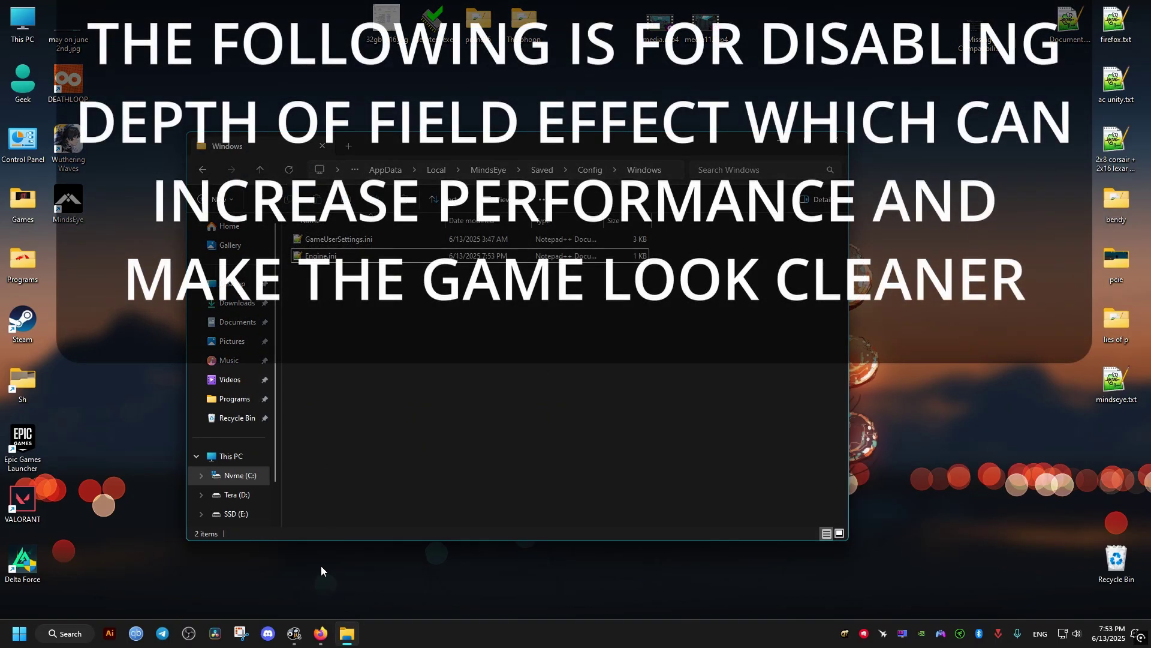
{"action": "right_click", "coordinate": [330, 256]}
{"action": "left_click", "coordinate": [369, 519]}
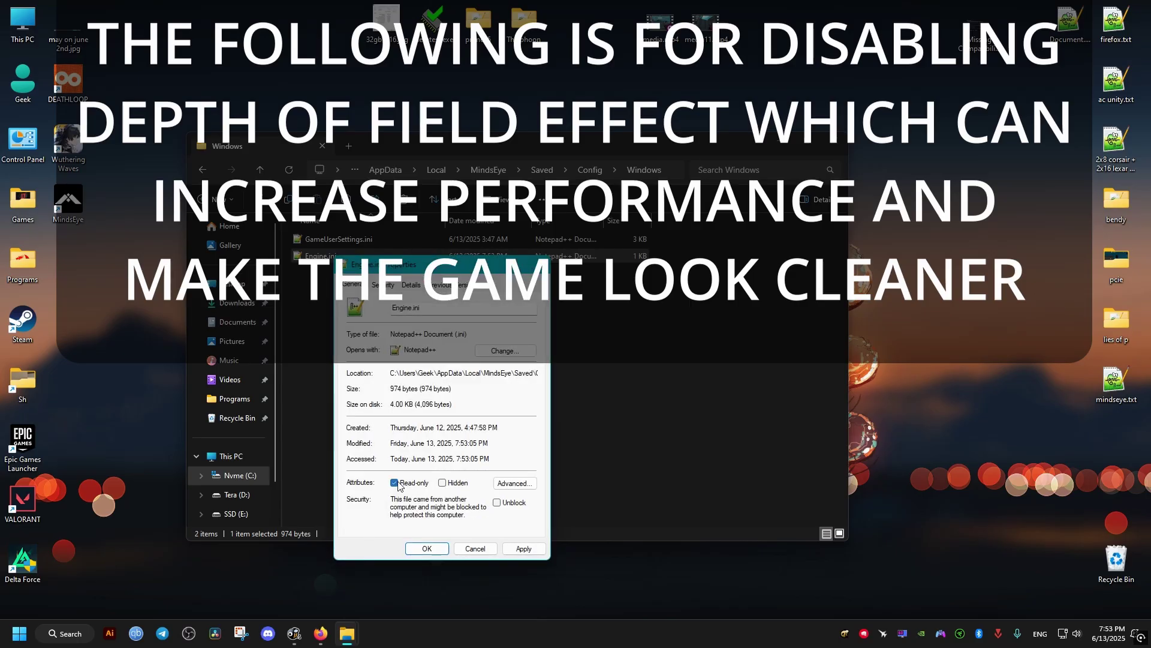
Make Engine.ini read-only again and open the 'No more Blurry DOF Graphics' mod page on Nexus Mods
{"action": "left_click", "coordinate": [475, 548]}
{"action": "left_click", "coordinate": [320, 633]}
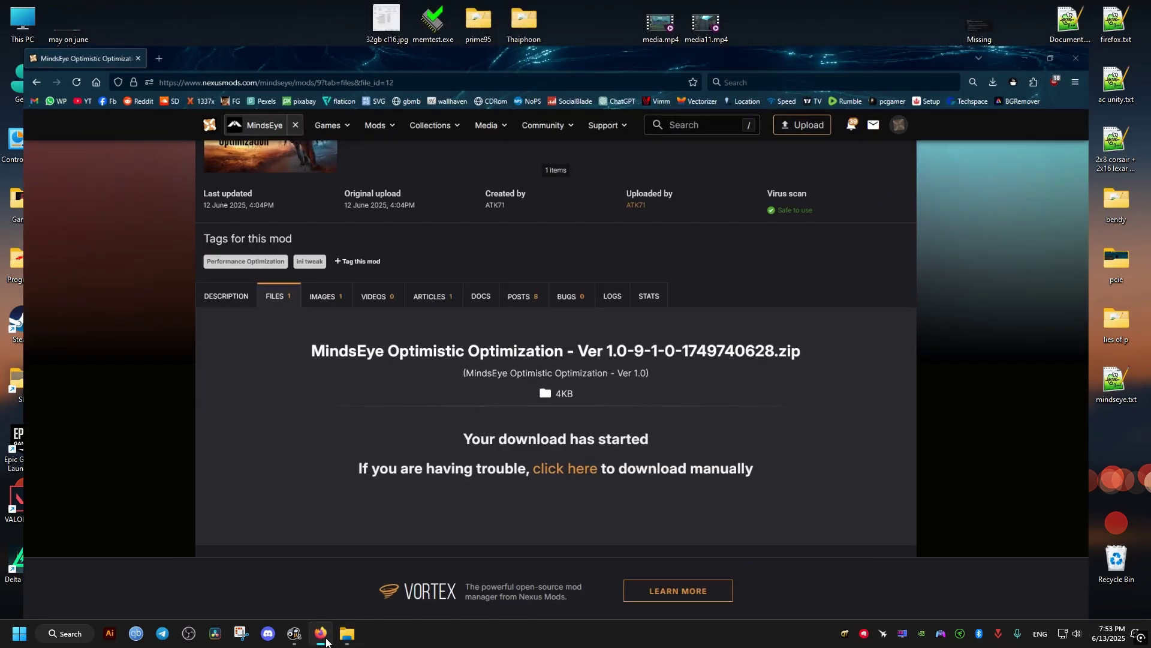
{"action": "scroll", "coordinate": [327, 375], "scroll_direction": "up", "scroll_amount": 5}
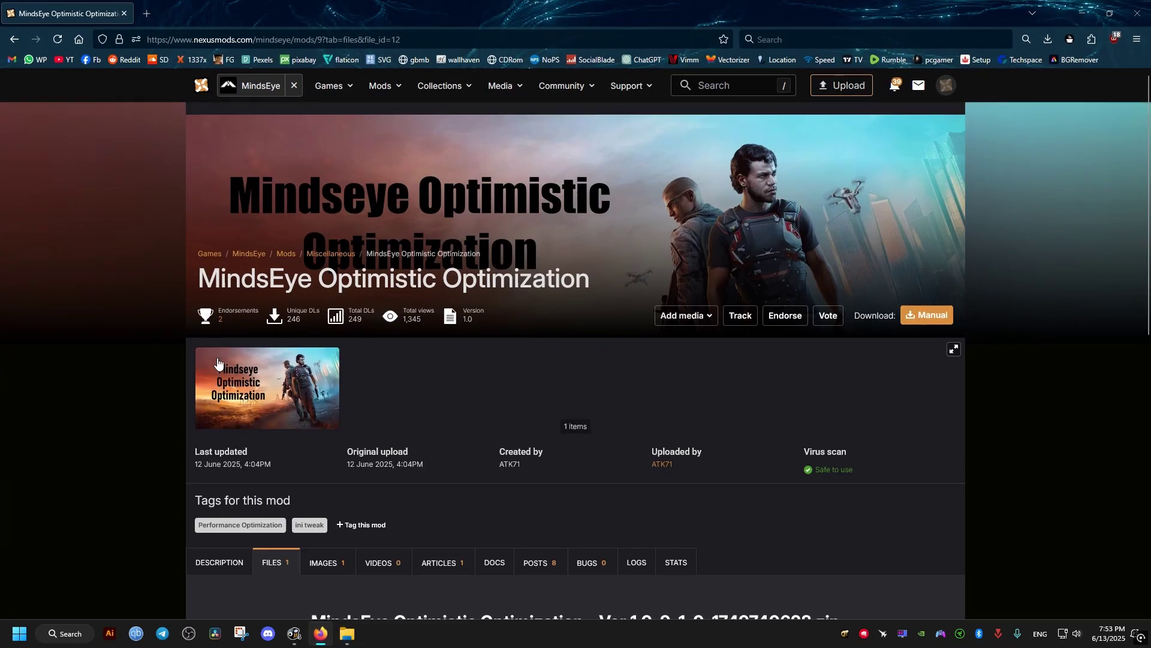
{"action": "left_click", "coordinate": [254, 253]}
{"action": "scroll", "coordinate": [126, 351], "scroll_direction": "down", "scroll_amount": 3}
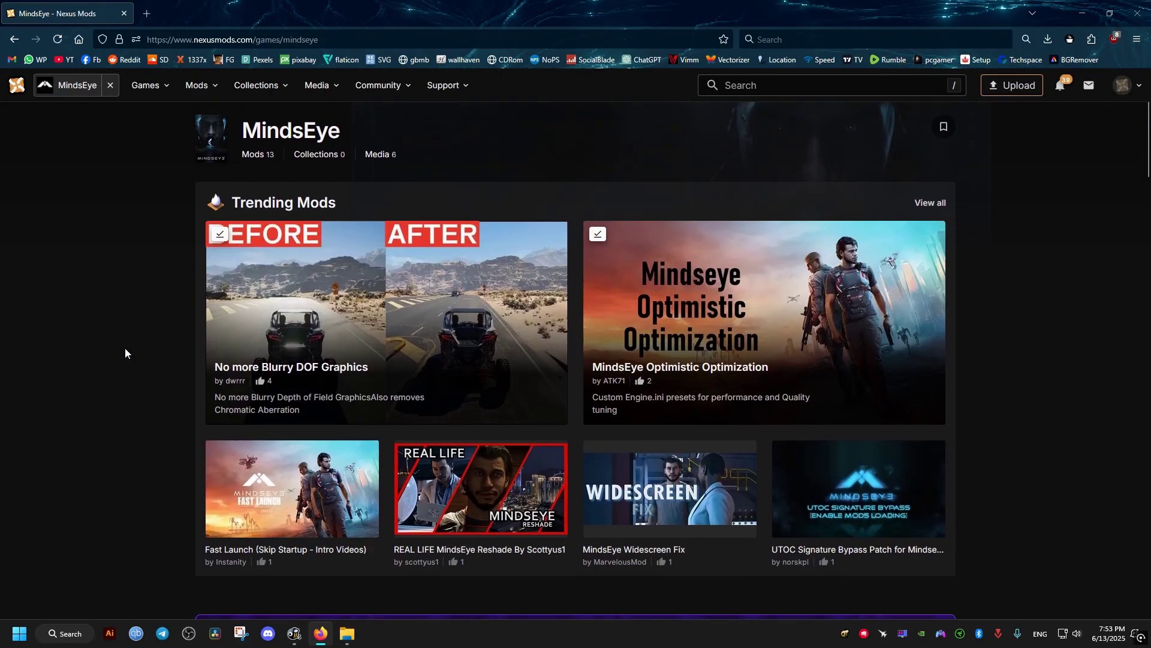
{"action": "left_click", "coordinate": [322, 301]}
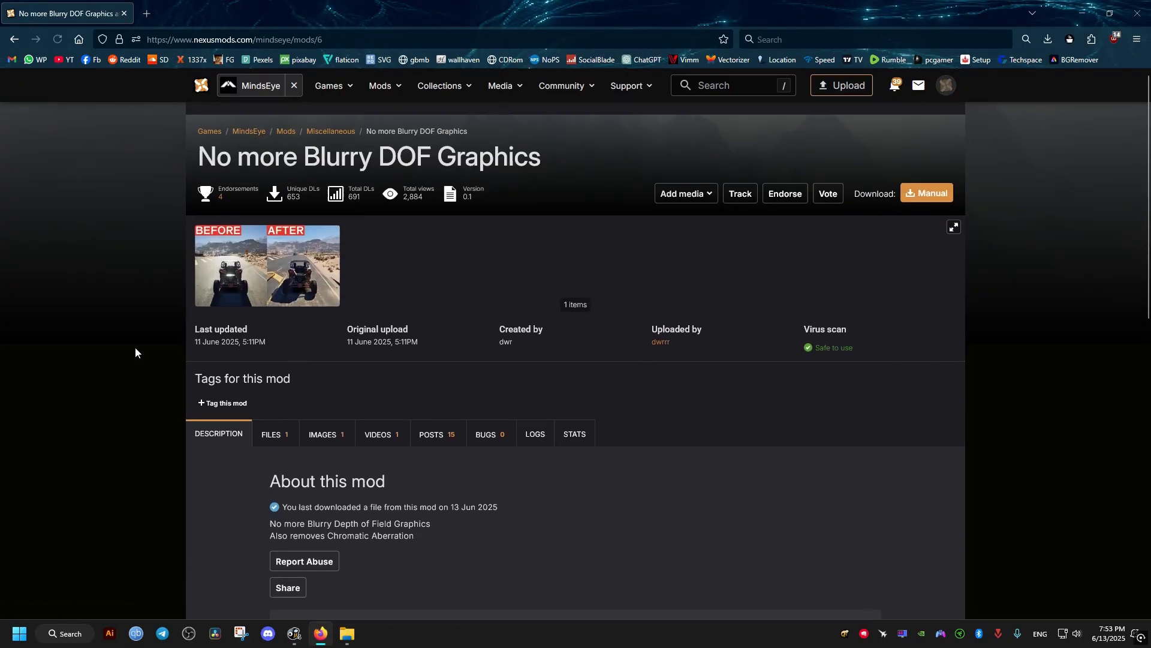
Download the ini fix archive via the free manual download and show it in its folder
{"action": "left_click_drag", "start_coordinate": [197, 157], "coordinate": [542, 158]}
{"action": "left_click", "coordinate": [517, 158]}
{"action": "left_click", "coordinate": [273, 434]}
{"action": "scroll", "coordinate": [173, 382], "scroll_direction": "down", "scroll_amount": 4}
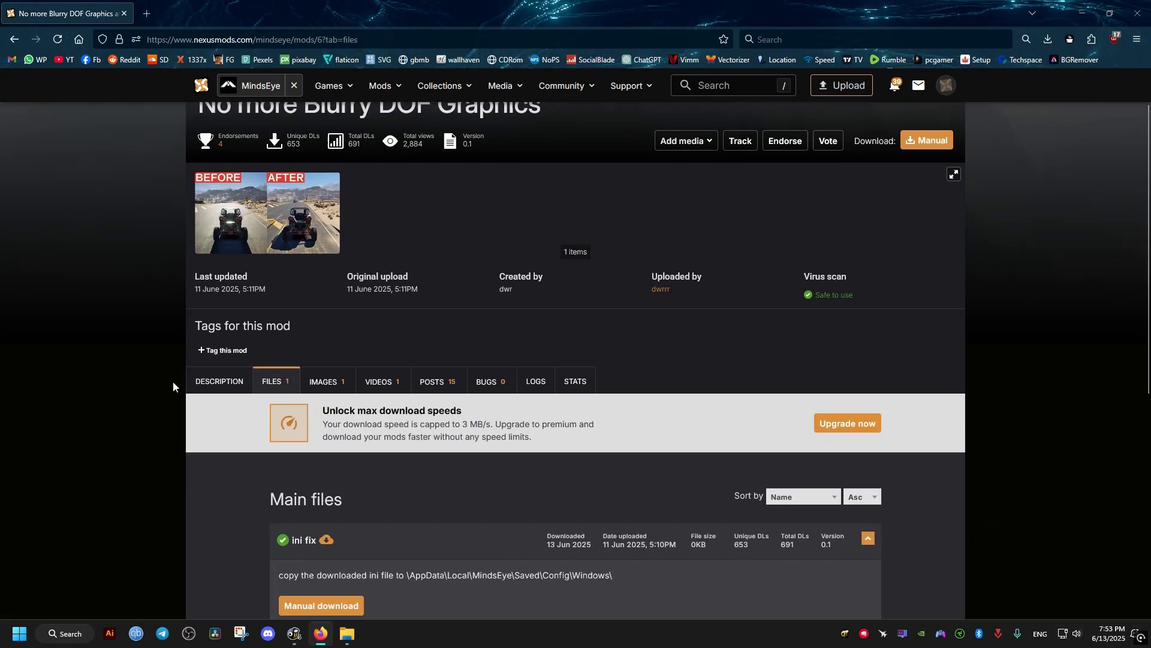
{"action": "left_click", "coordinate": [330, 413]}
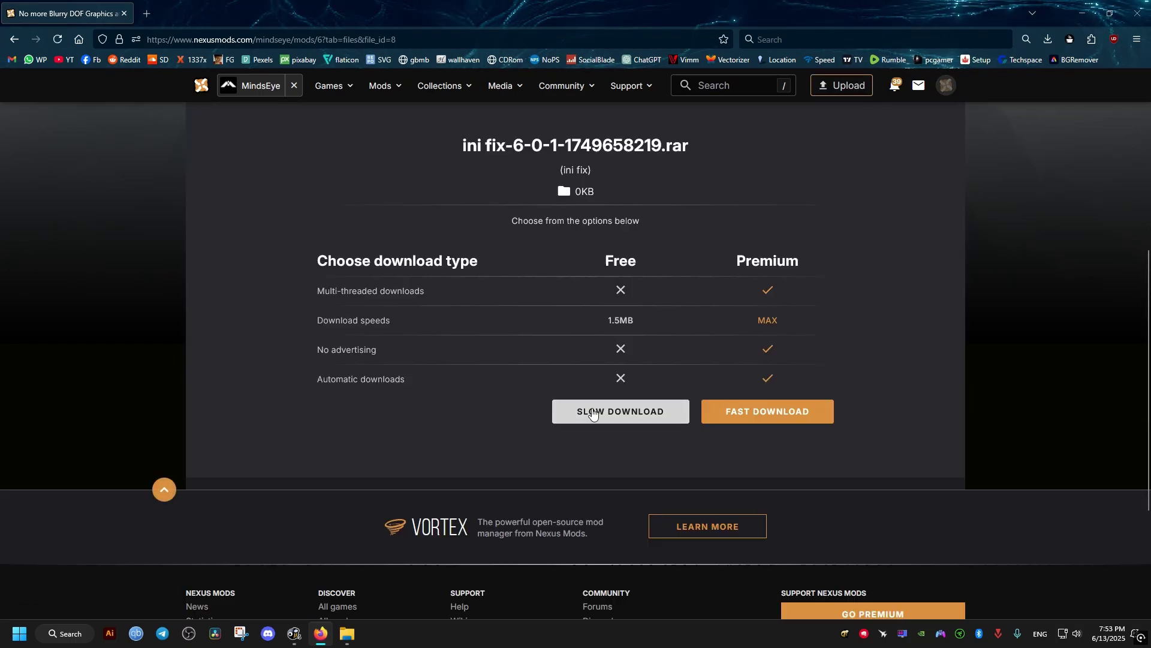
{"action": "left_click", "coordinate": [594, 408]}
{"action": "left_click", "coordinate": [1041, 60]}
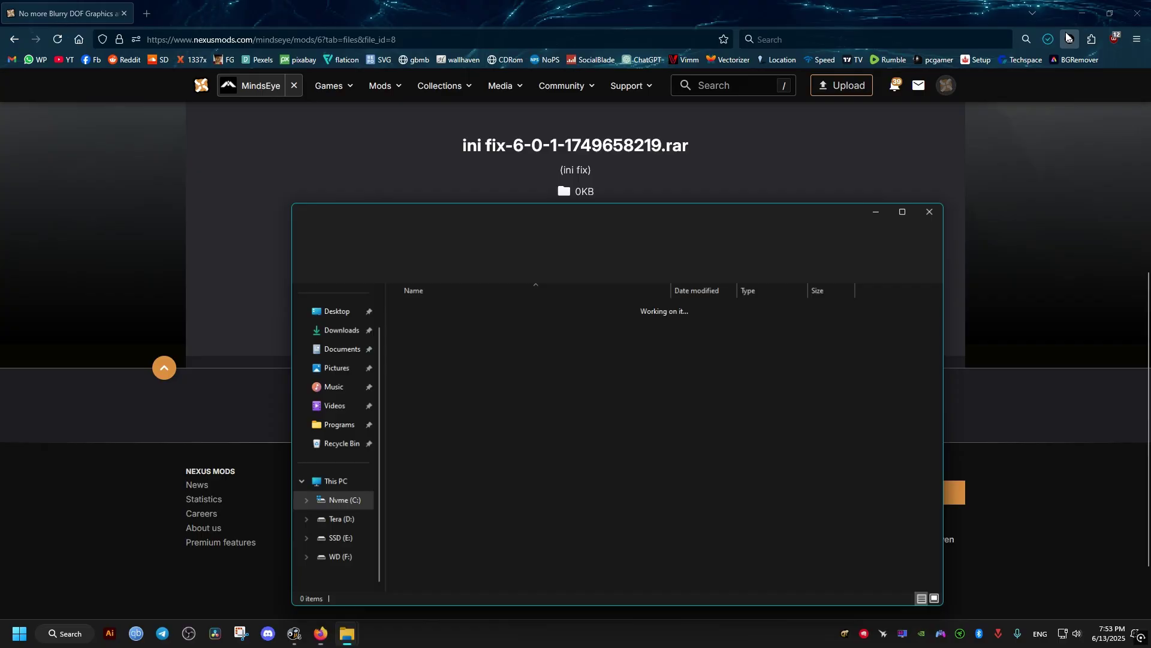
Open the .rar archive and its Engine.ini in Notepad++
{"action": "double_click", "coordinate": [439, 373]}
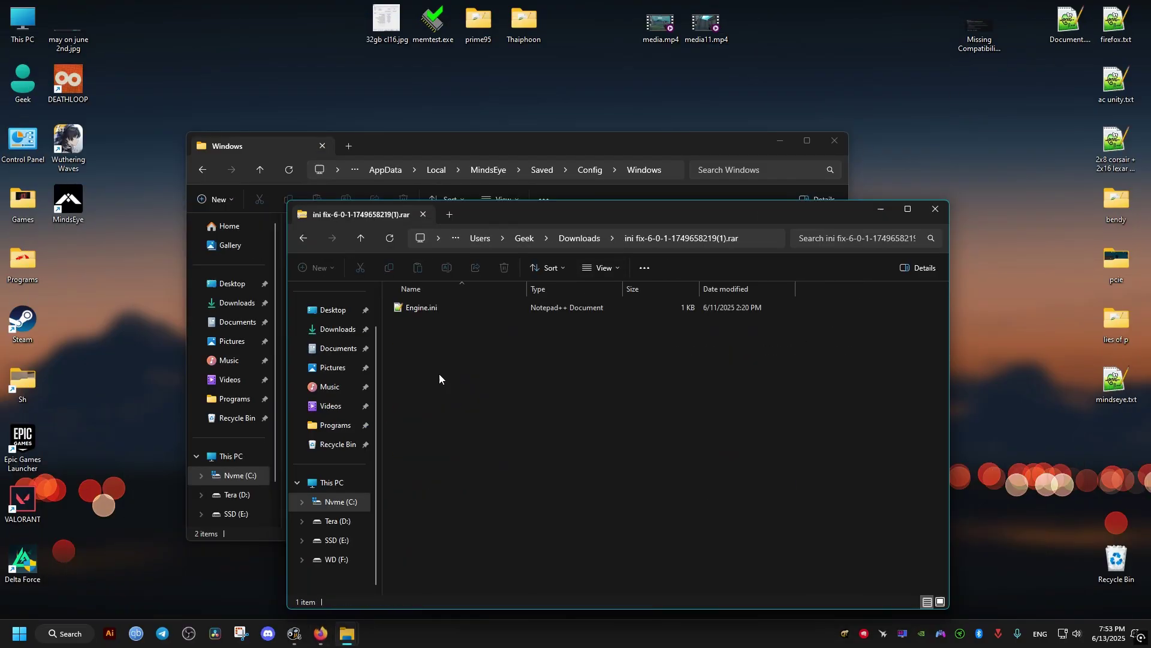
{"action": "left_click_drag", "start_coordinate": [491, 214], "coordinate": [872, 169]}
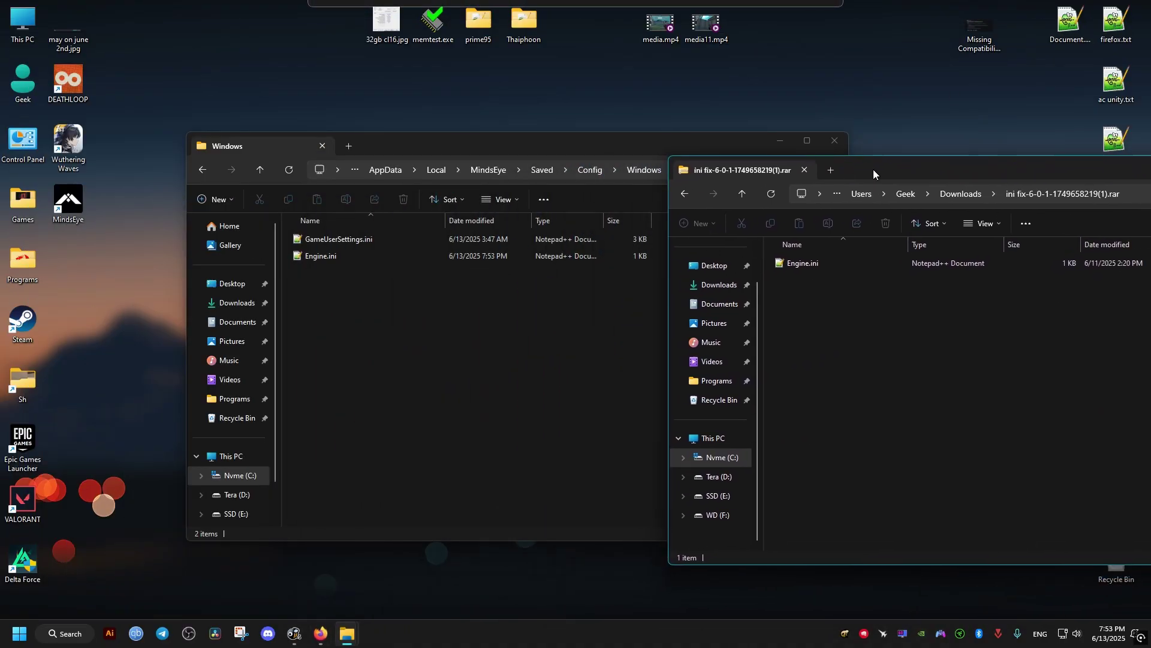
{"action": "double_click", "coordinate": [809, 265]}
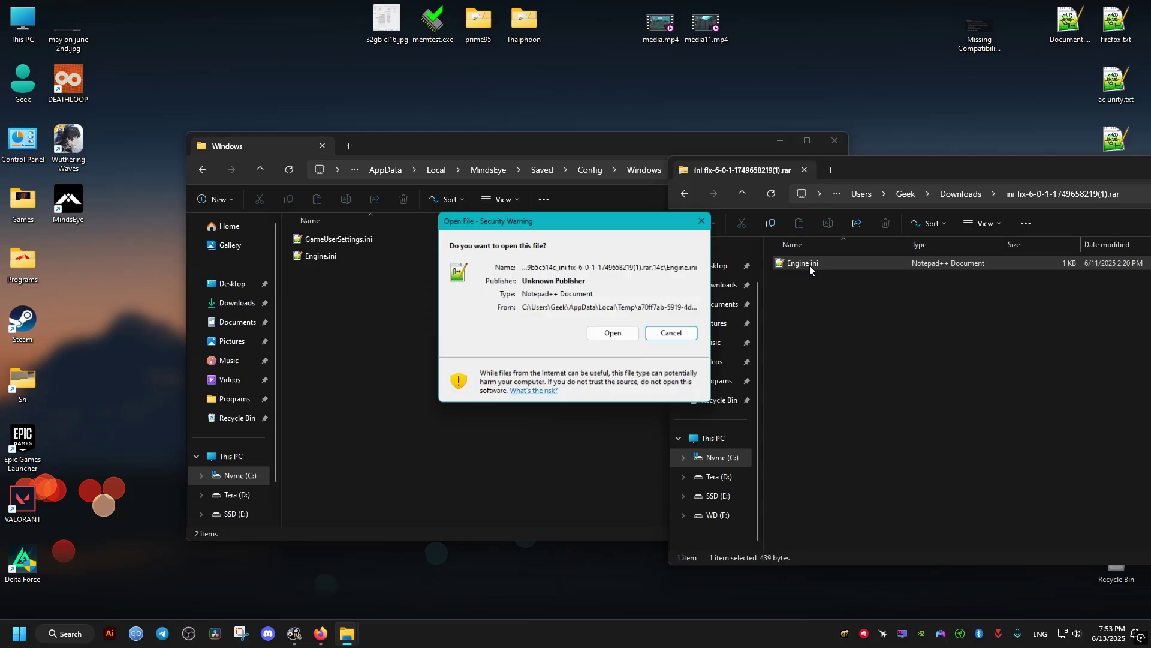
{"action": "left_click", "coordinate": [615, 333]}
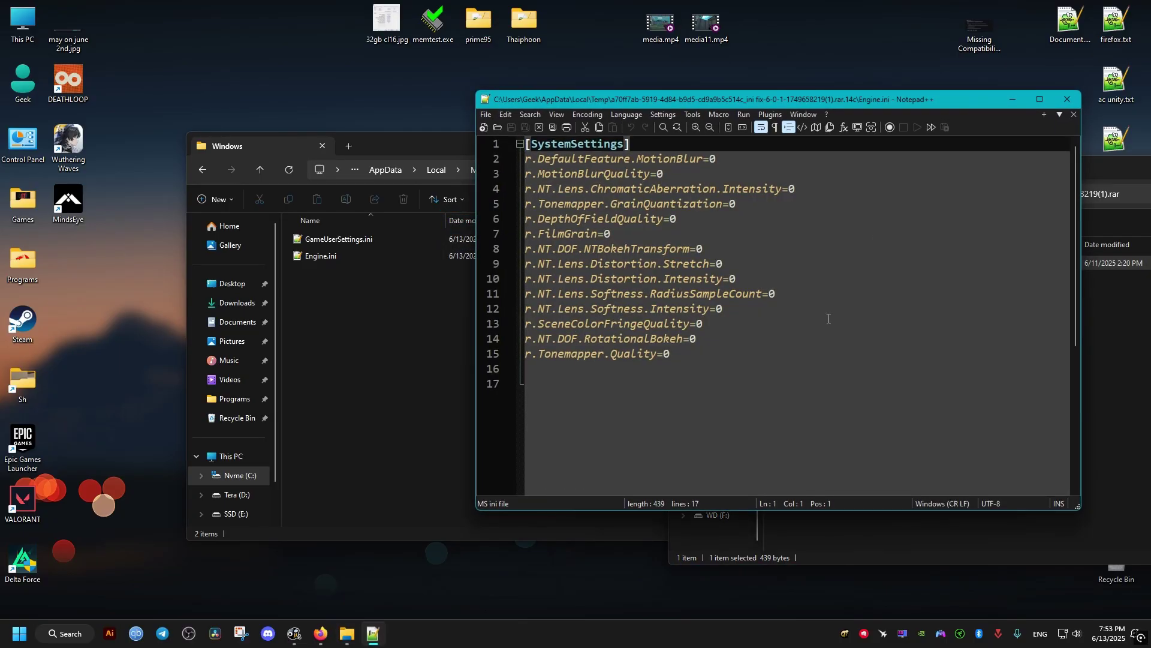
Copy setting lines 2–15 from the fix's Engine.ini, then close Notepad++ and the archive window
{"action": "left_click_drag", "start_coordinate": [531, 369], "coordinate": [709, 353]}
{"action": "right_click", "coordinate": [597, 173]}
{"action": "left_click", "coordinate": [571, 159]}
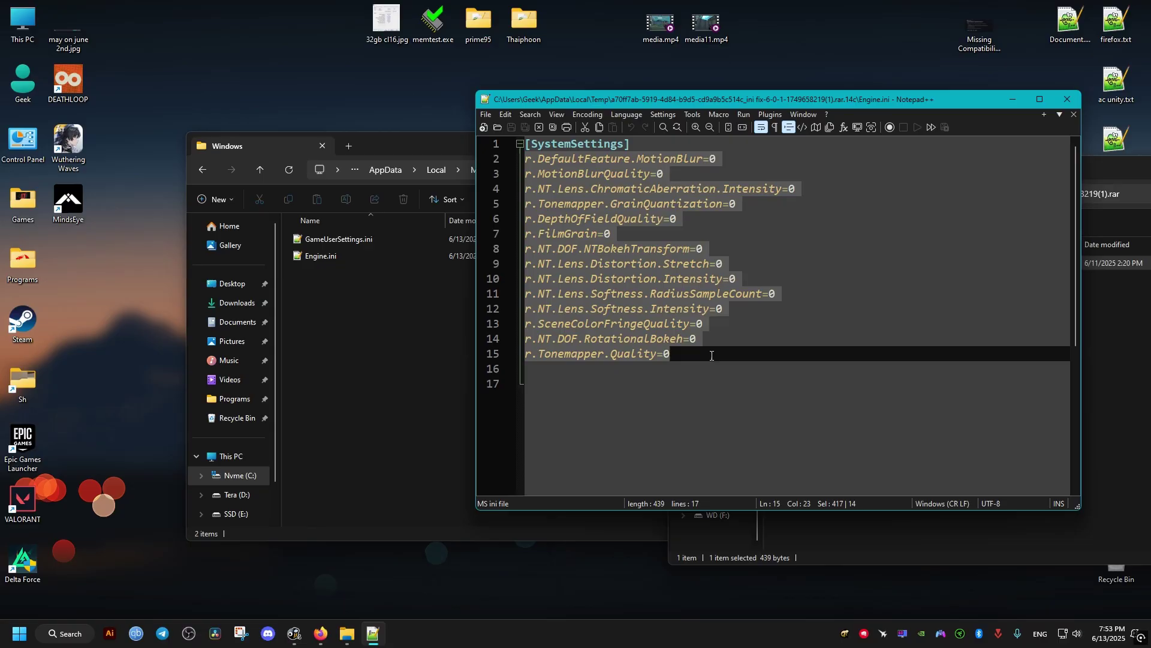
{"action": "right_click", "coordinate": [626, 347]}
{"action": "left_click", "coordinate": [675, 82]}
{"action": "left_click", "coordinate": [1065, 99]}
{"action": "left_click_drag", "start_coordinate": [1020, 171], "coordinate": [779, 194]}
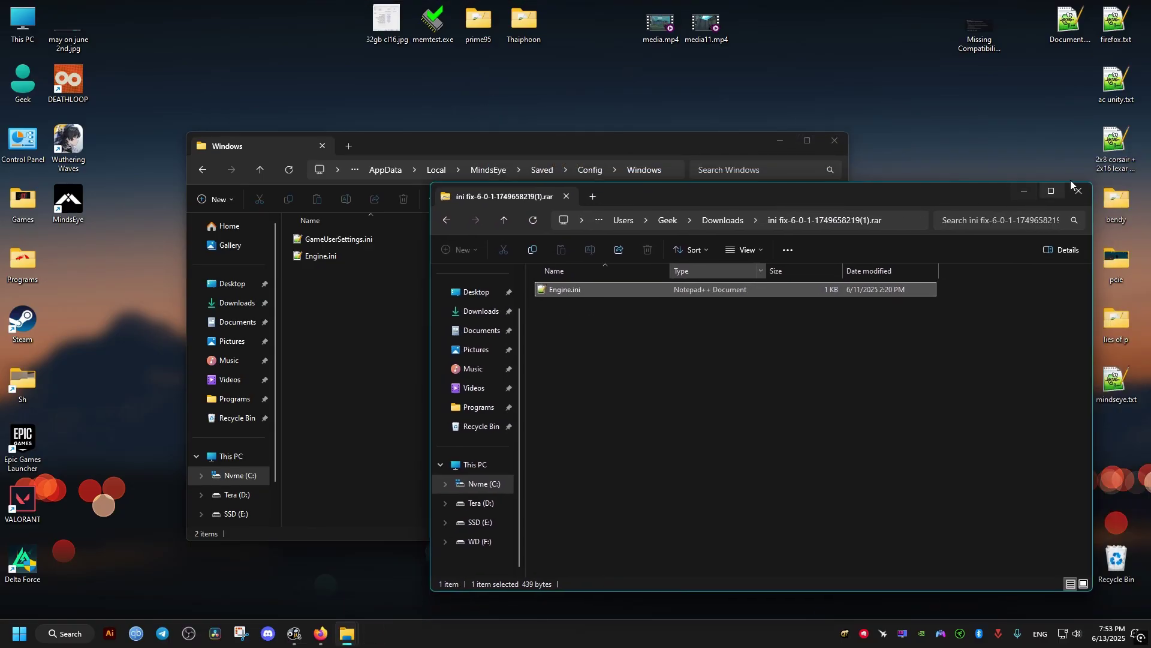
{"action": "left_click", "coordinate": [1070, 192]}
Paste the fourteen fix lines on a new line after r.Nanite.MaxPixelsPerEdge=0 in Engine.ini
{"action": "right_click", "coordinate": [321, 254]}
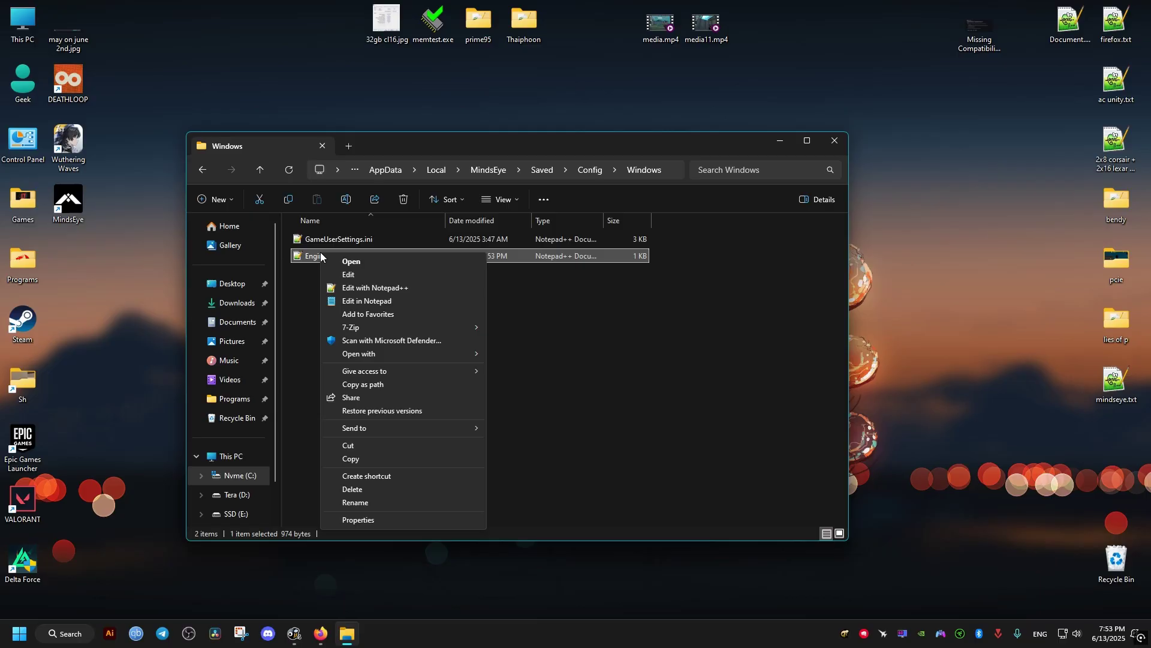
{"action": "left_click", "coordinate": [379, 300]}
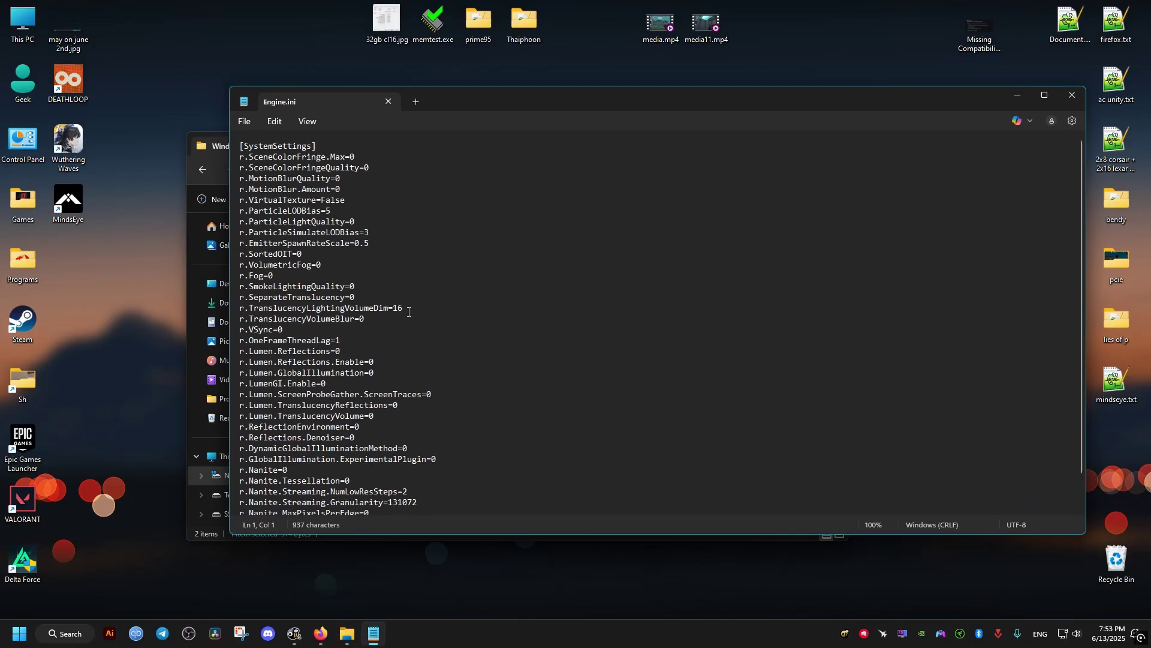
{"action": "scroll", "coordinate": [799, 416], "scroll_direction": "down", "scroll_amount": 1}
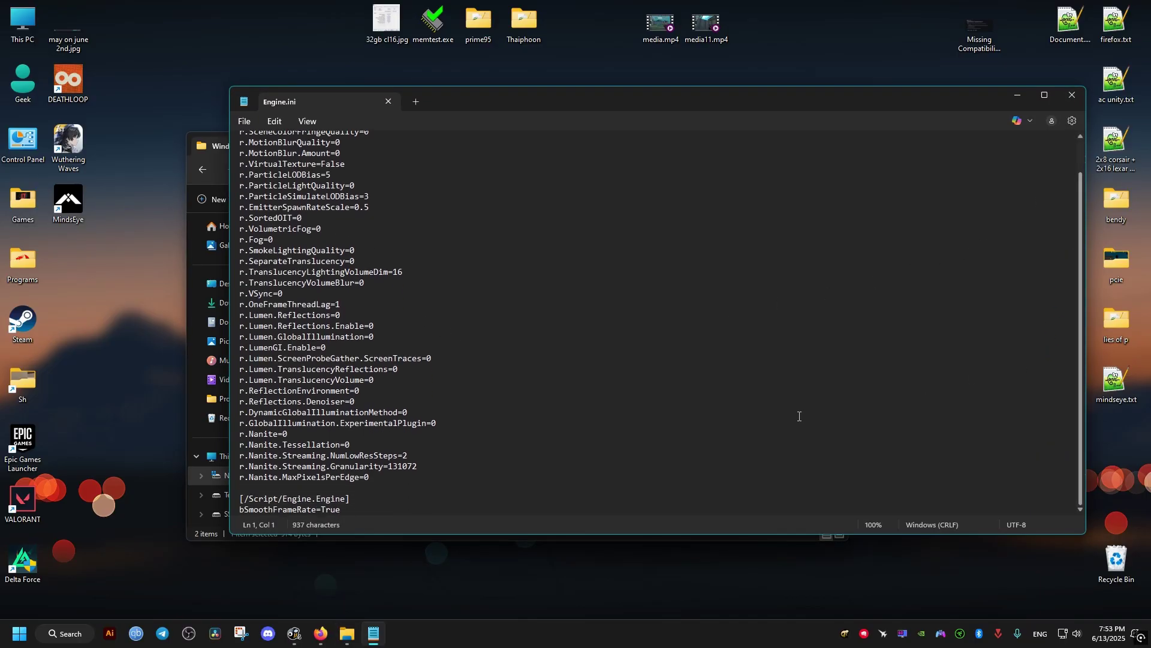
{"action": "left_click", "coordinate": [430, 479]}
{"action": "key", "text": "Return"}
{"action": "key", "text": "ctrl+v"}
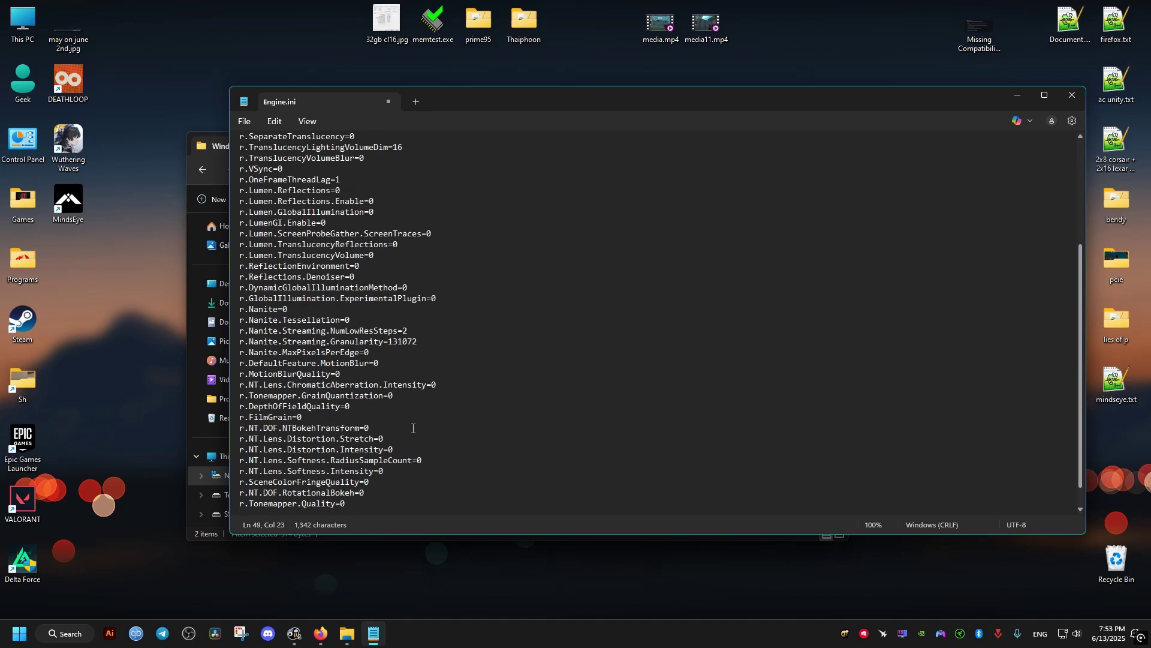
Save Engine.ini, then close Notepad and the config folder window
{"action": "left_click", "coordinate": [245, 121]}
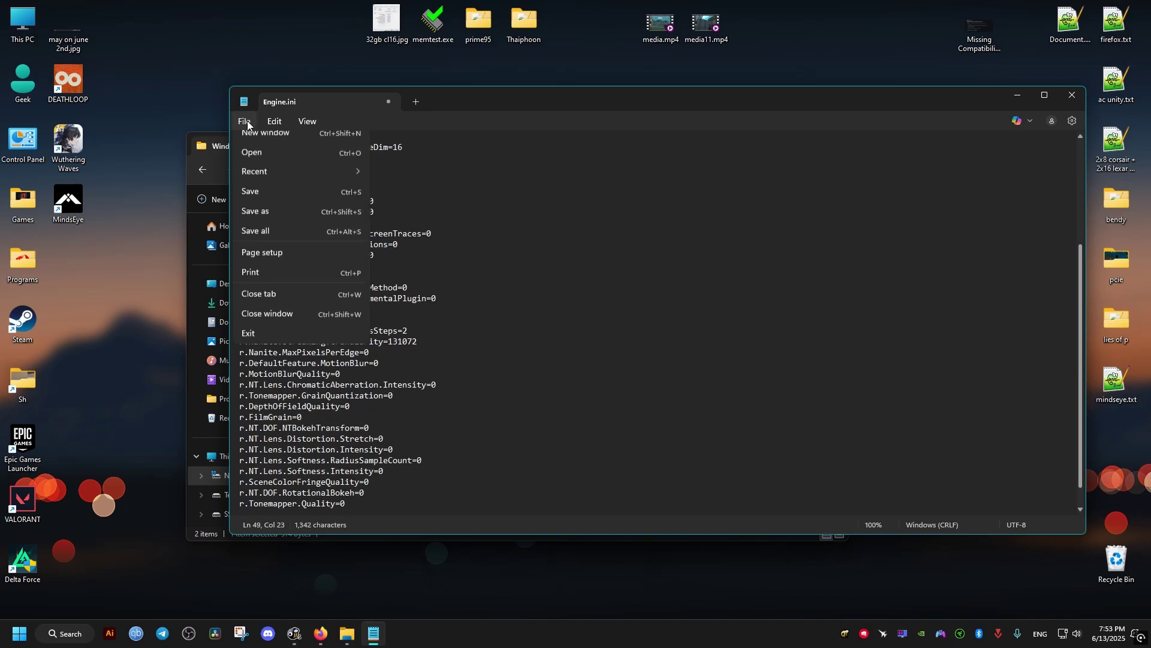
{"action": "left_click", "coordinate": [265, 220]}
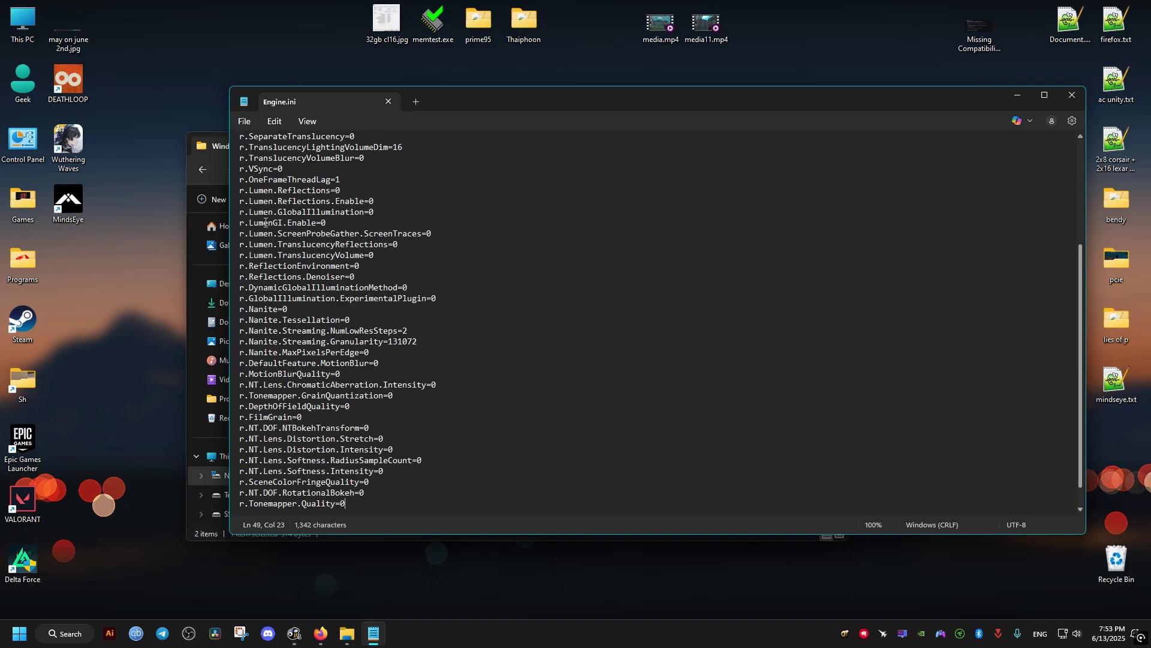
{"action": "left_click", "coordinate": [1072, 95]}
{"action": "left_click", "coordinate": [834, 143]}
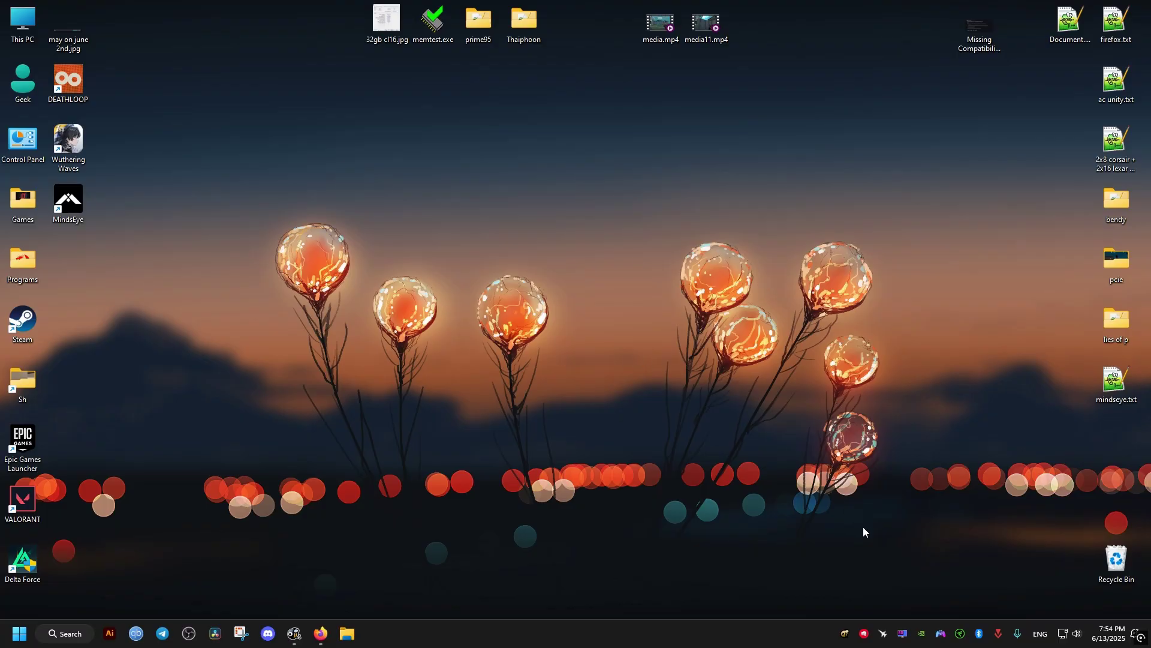
Open NVIDIA Control Panel's Program Settings for MindsEye (mindseye-win64-shipping.exe)
{"action": "right_click", "coordinate": [923, 636]}
{"action": "left_click", "coordinate": [975, 601]}
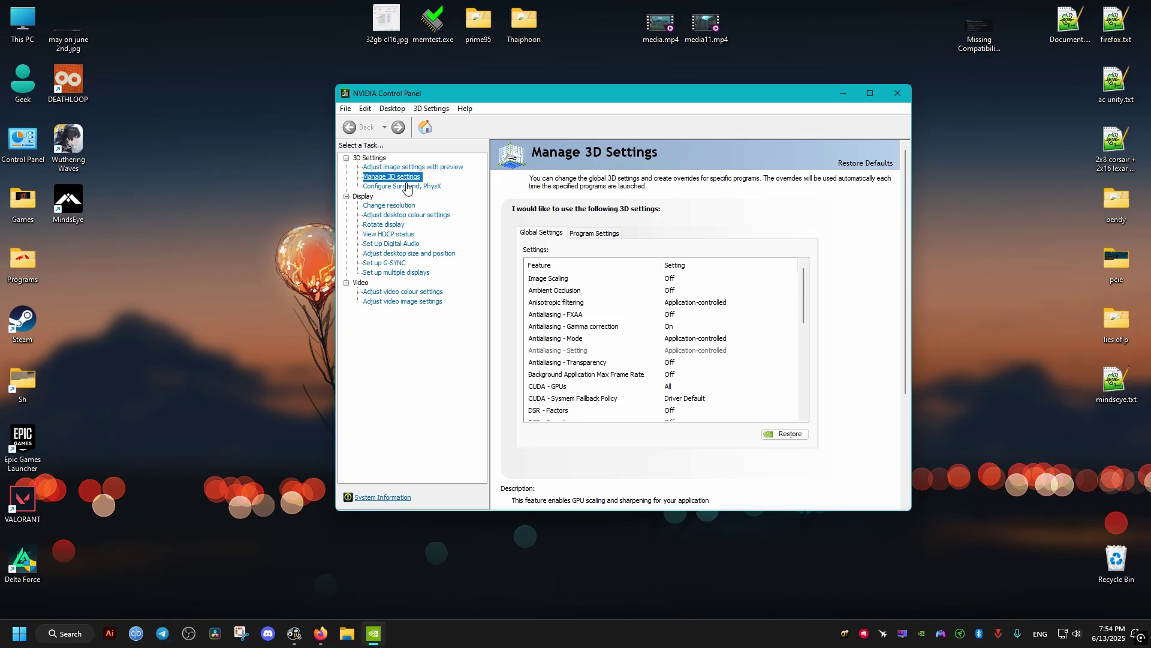
{"action": "left_click", "coordinate": [585, 234]}
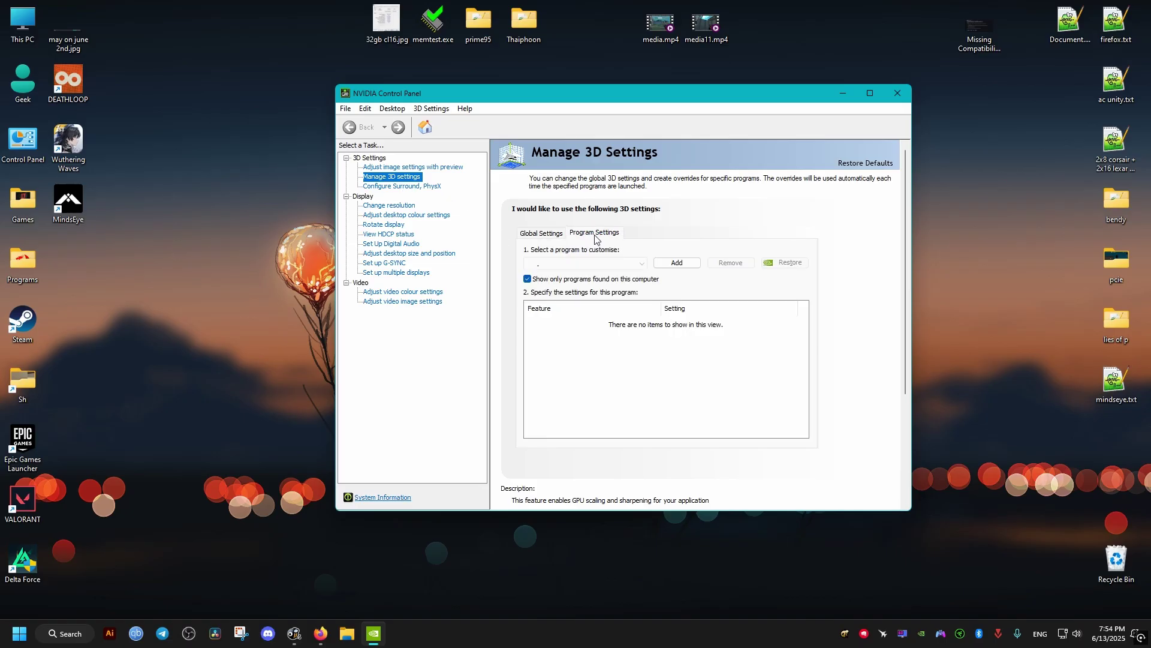
{"action": "left_click", "coordinate": [593, 264]}
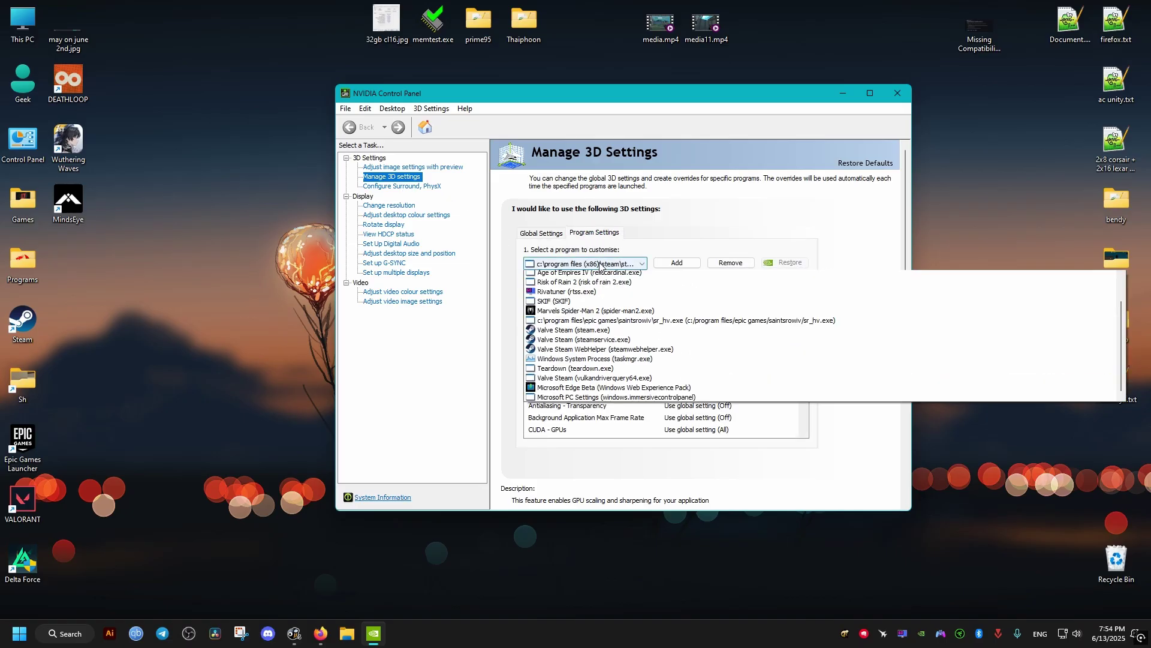
{"action": "scroll", "coordinate": [605, 324], "scroll_direction": "up", "scroll_amount": 6}
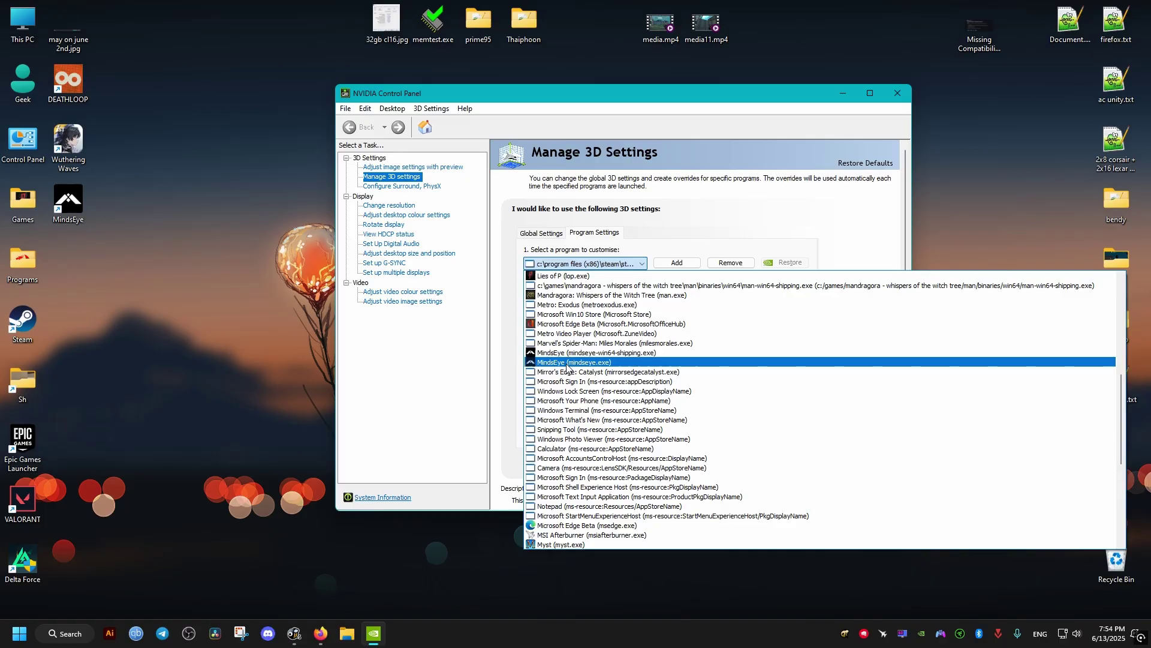
{"action": "left_click", "coordinate": [572, 352]}
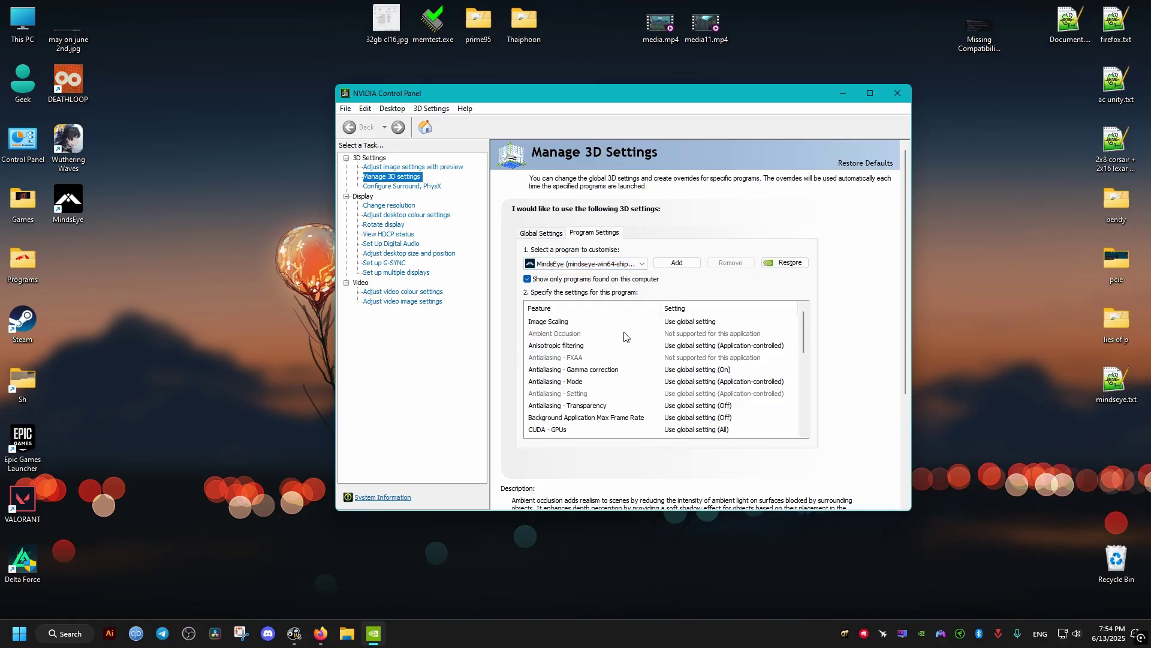
Set Low Latency Mode to Ultra, apply it, and close the control panel
{"action": "left_click_drag", "start_coordinate": [802, 323], "coordinate": [801, 349]}
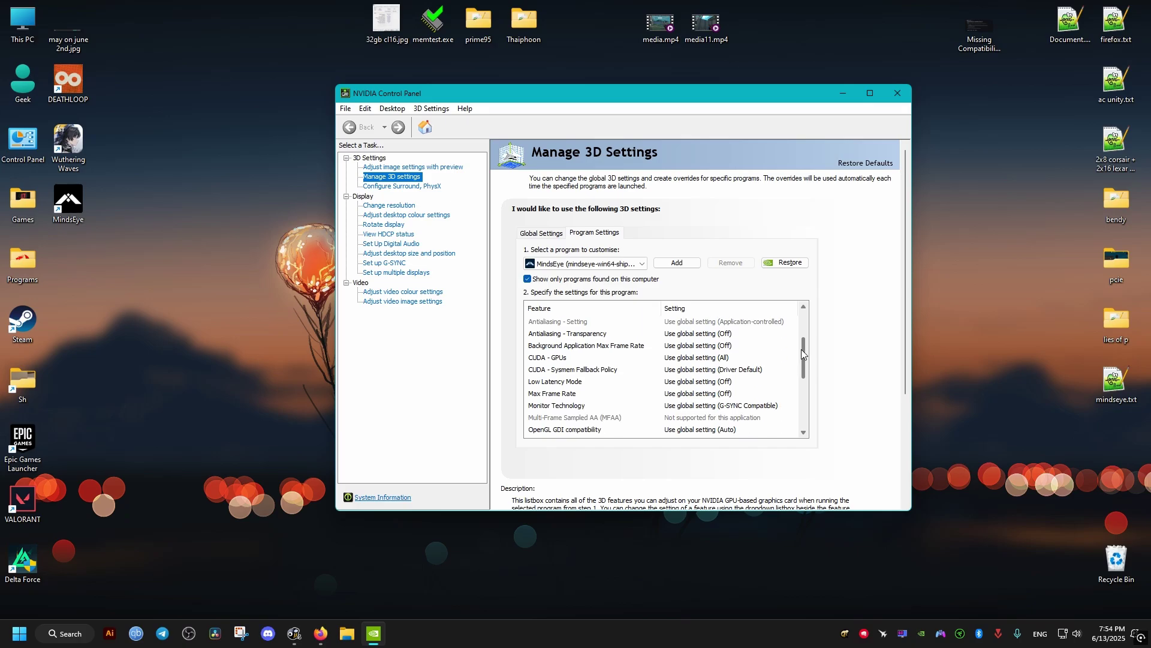
{"action": "left_click", "coordinate": [723, 383]}
{"action": "left_click", "coordinate": [699, 421]}
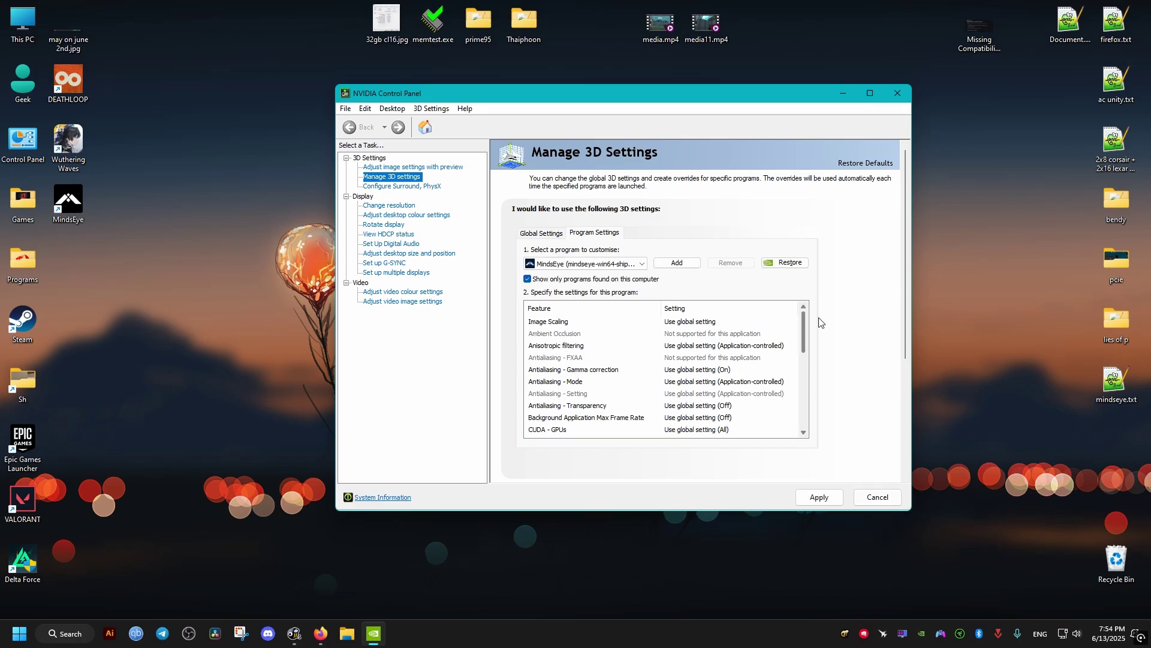
{"action": "left_click", "coordinate": [820, 498]}
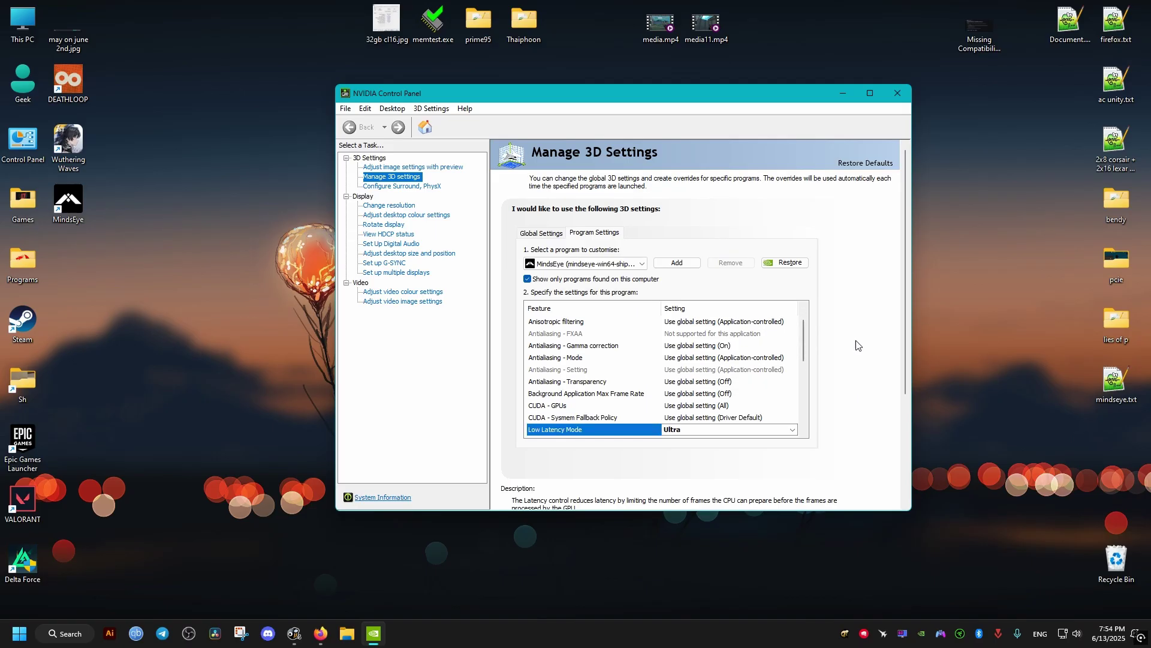
{"action": "left_click", "coordinate": [898, 93]}
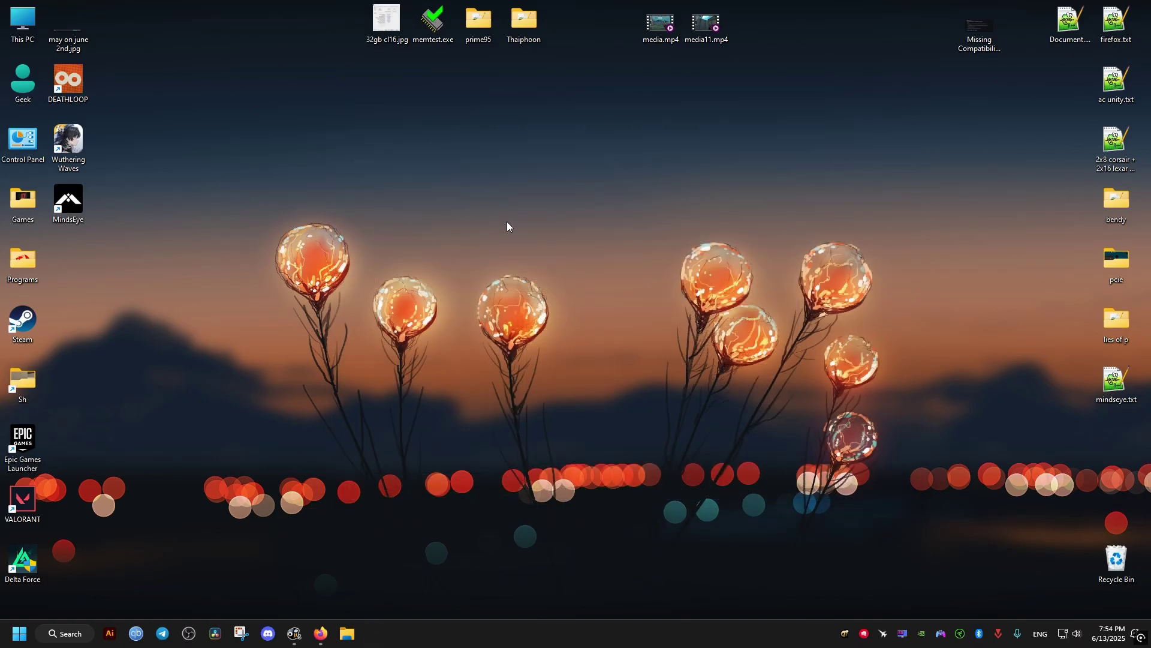